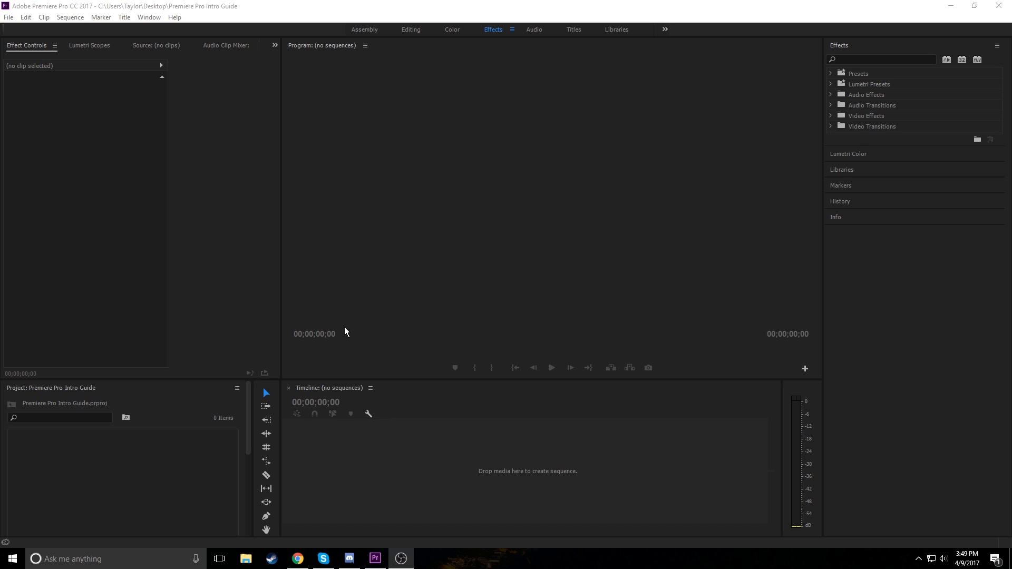
pyautogui.rightClick(131, 441)
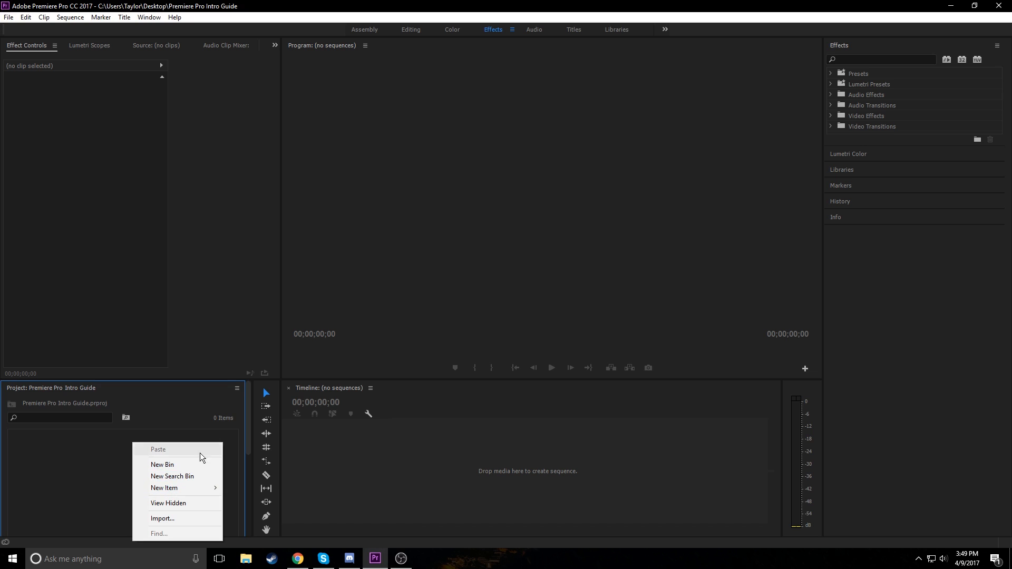
pyautogui.click(226, 439)
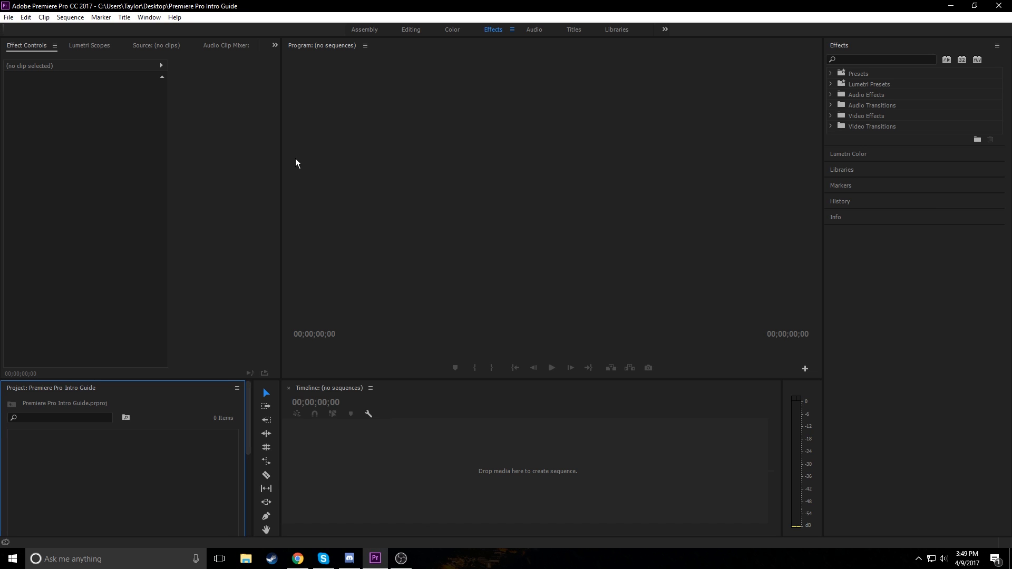
pyautogui.rightClick(167, 459)
pyautogui.click(122, 457)
# Create a 1920×1080 black video at 29.97 fps with square pixels and place it in the timeline as a new sequence.
pyautogui.rightClick(162, 454)
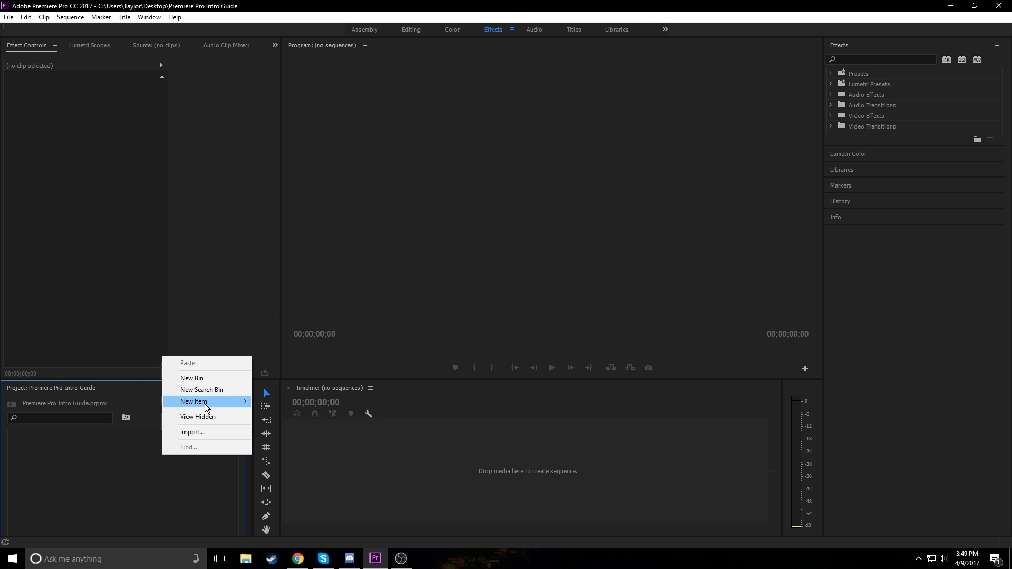
pyautogui.moveTo(204, 404)
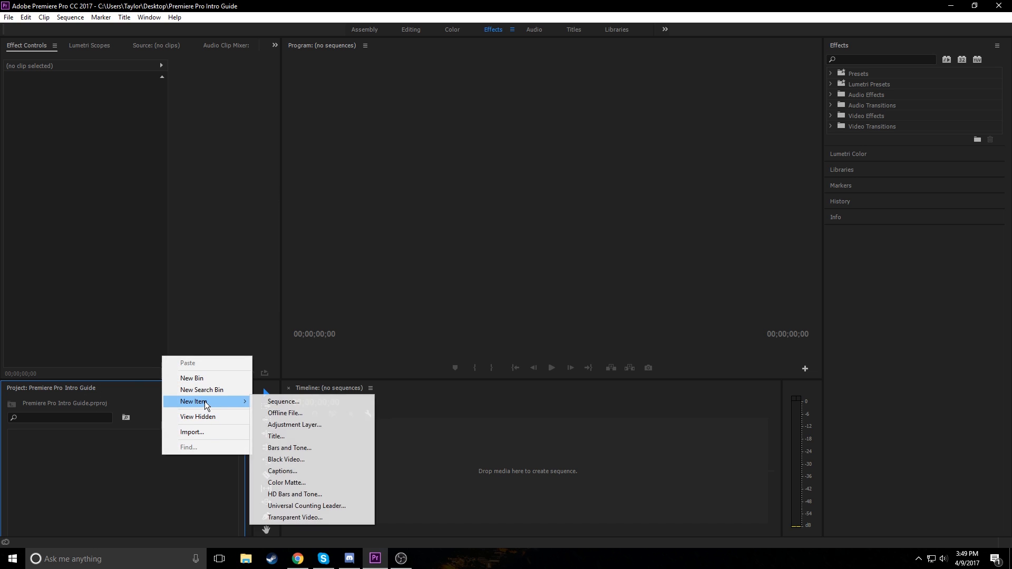
pyautogui.click(321, 461)
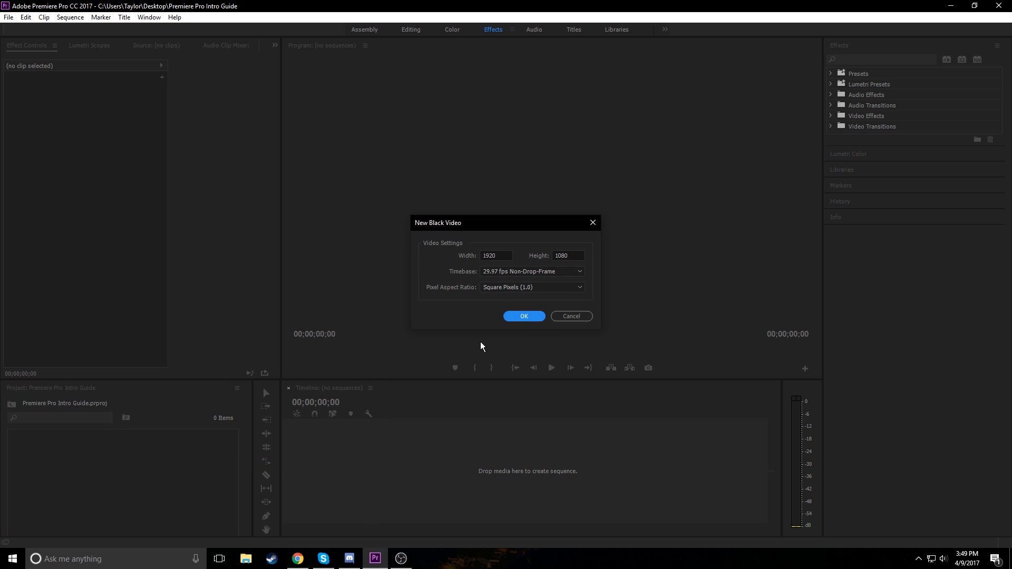
pyautogui.click(536, 318)
pyautogui.moveTo(34, 450); pyautogui.dragTo(387, 487)
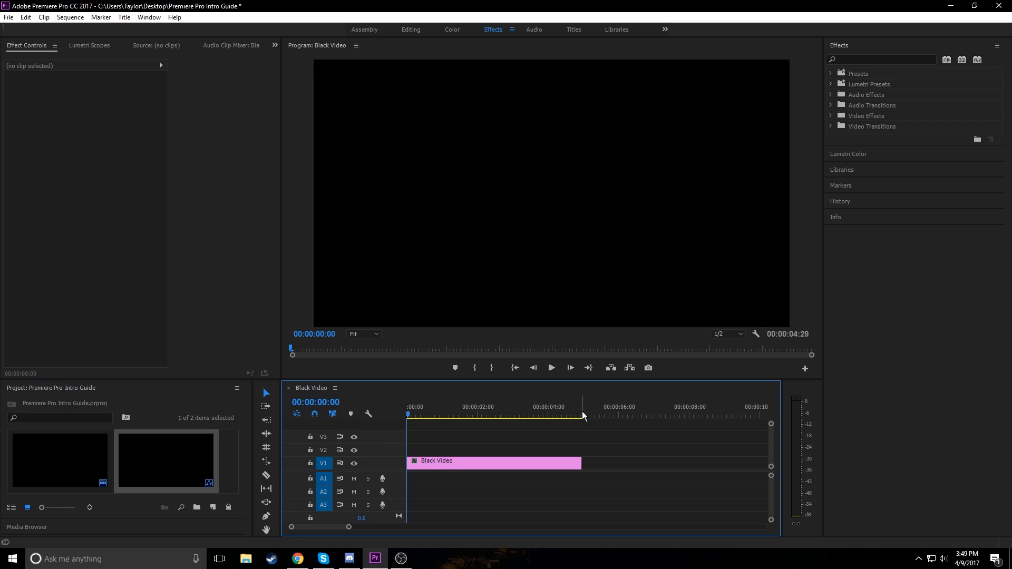
# Extend the end of the black video clip to about 6 seconds and select the clip.
pyautogui.moveTo(582, 412); pyautogui.dragTo(553, 412)
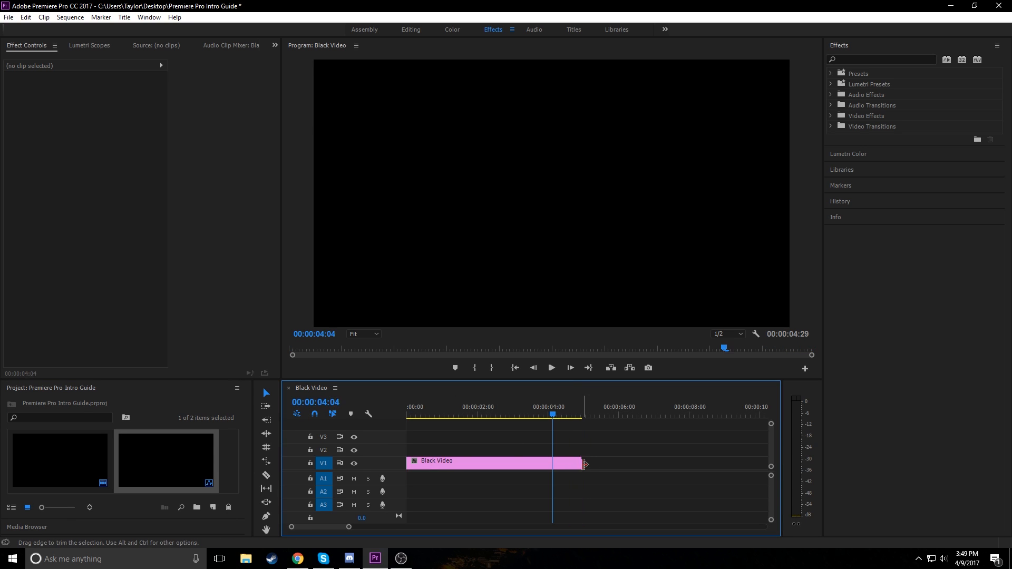
pyautogui.moveTo(581, 463); pyautogui.dragTo(614, 464)
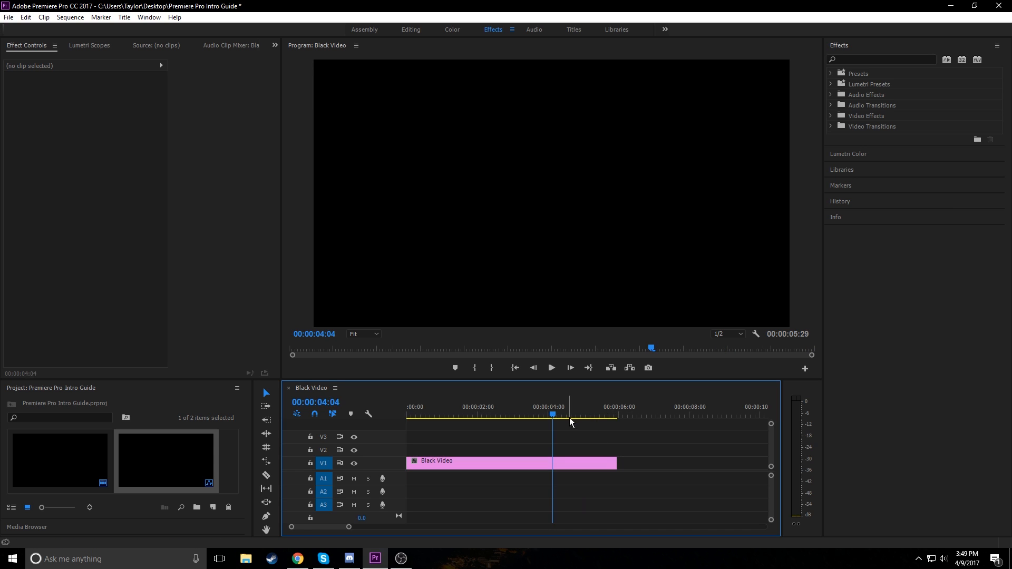
pyautogui.moveTo(567, 417); pyautogui.dragTo(504, 417)
pyautogui.click(458, 464)
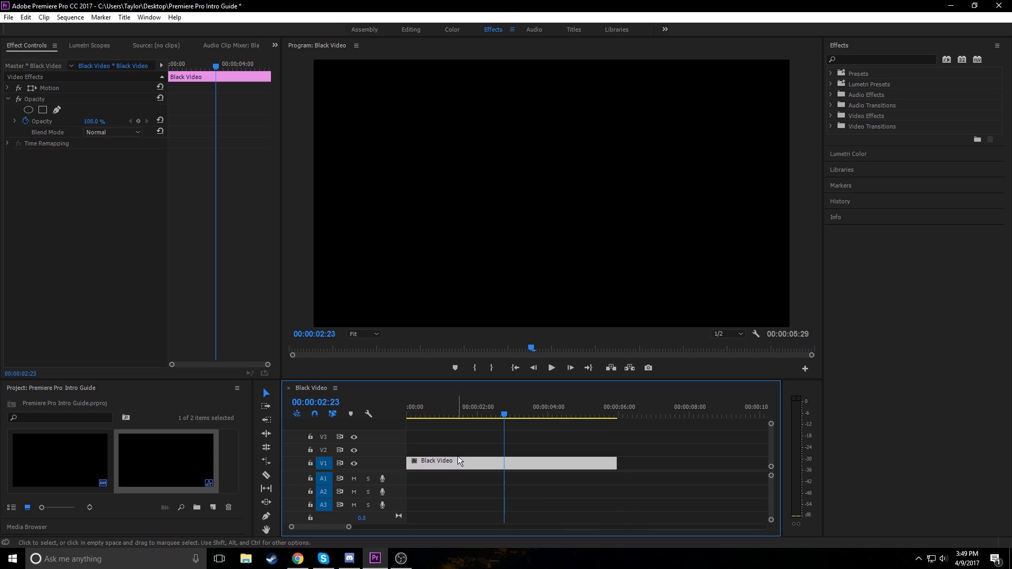
# Create a new still title and enter the person's first name in a text box filling the inner safe-area frame.
pyautogui.click(125, 18)
pyautogui.moveTo(153, 46)
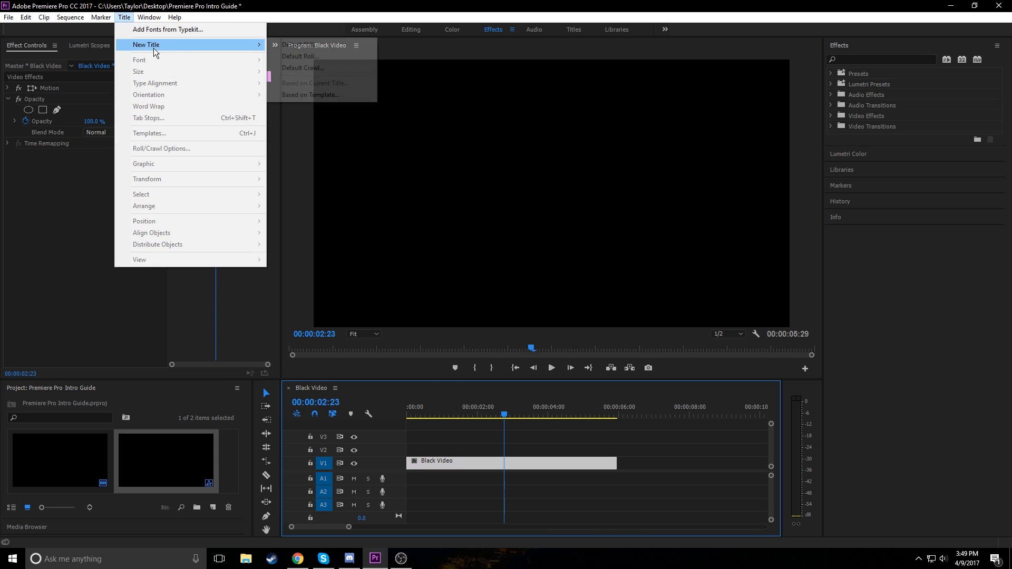
pyautogui.click(336, 47)
pyautogui.click(523, 325)
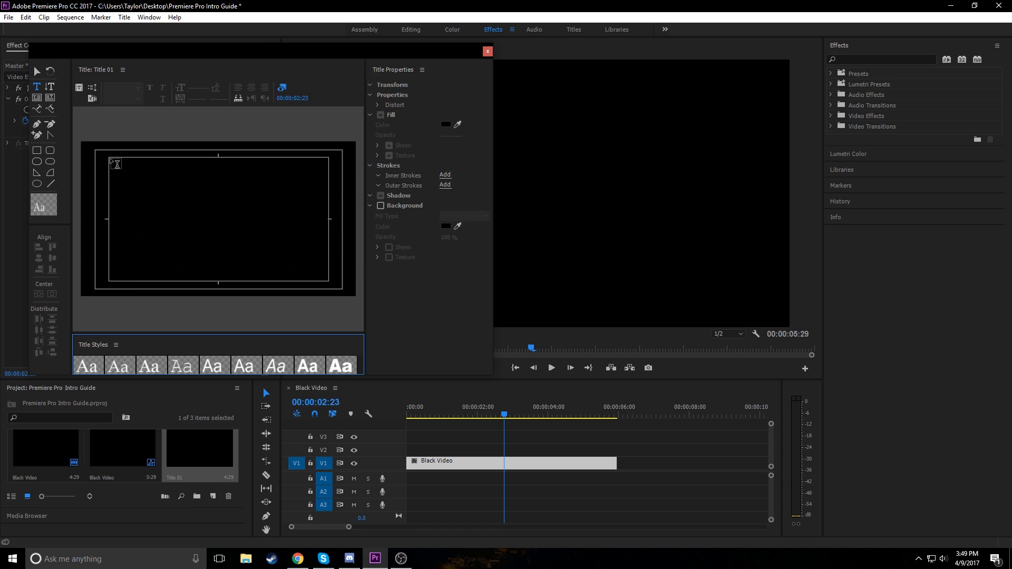
pyautogui.moveTo(110, 159); pyautogui.dragTo(330, 282)
pyautogui.write('Taylor')
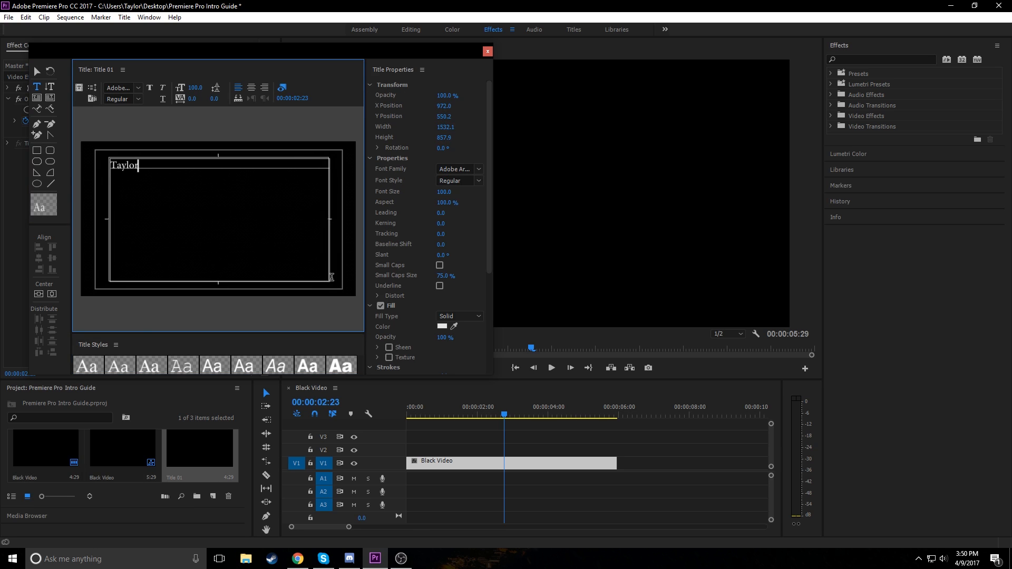
# Set the font family of all the title text to Ave Fedan PERSONAL USE ONLY.
pyautogui.hotkey('ctrl', 'a')
pyautogui.click(480, 169)
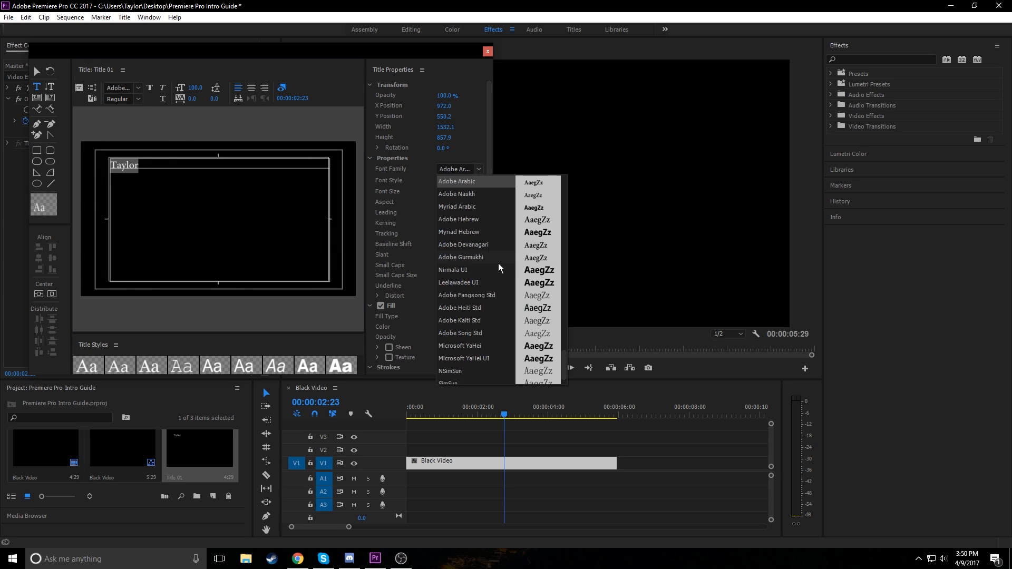
pyautogui.moveTo(564, 367); pyautogui.dragTo(564, 182)
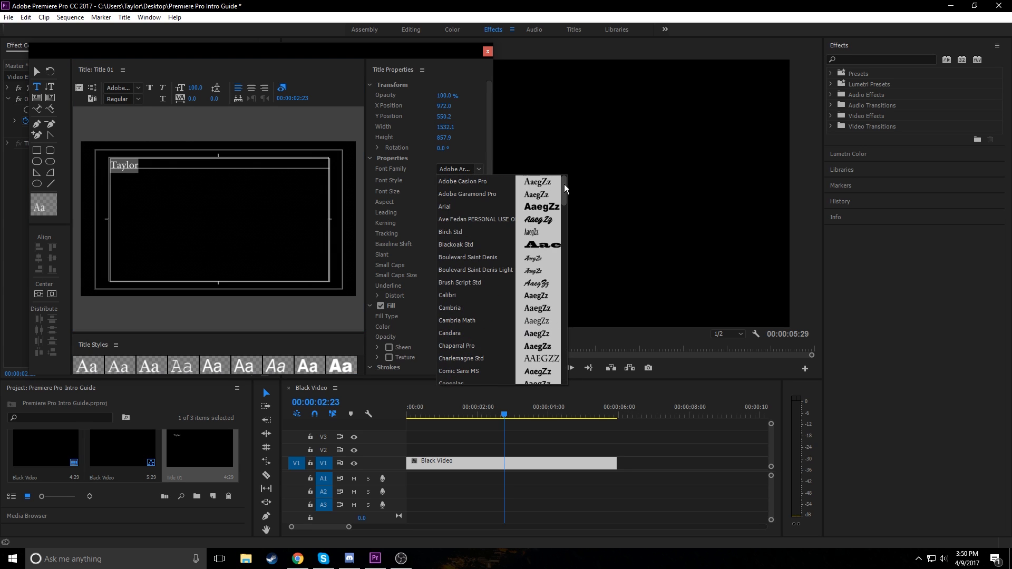
pyautogui.click(475, 219)
pyautogui.click(478, 170)
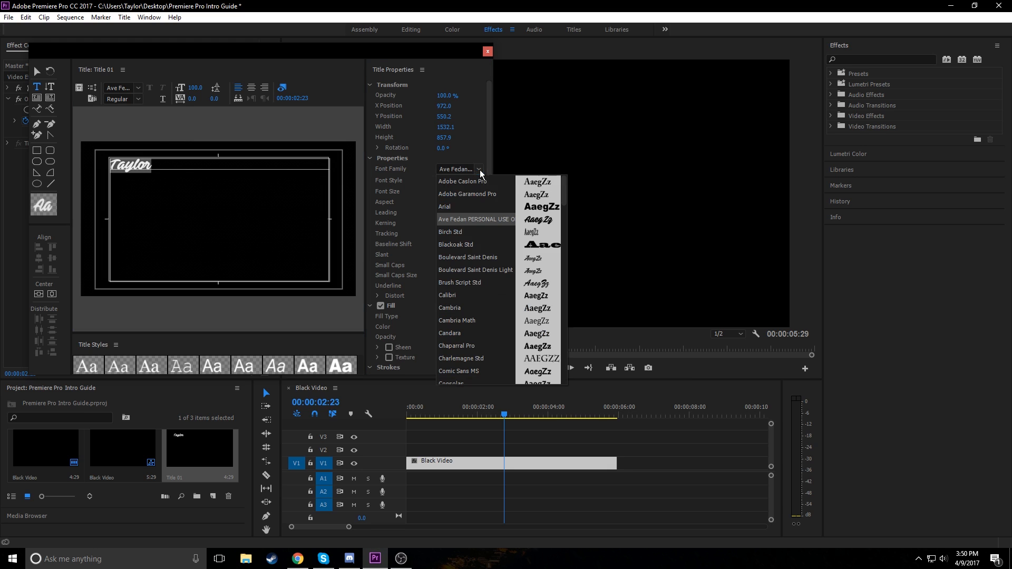
pyautogui.click(470, 220)
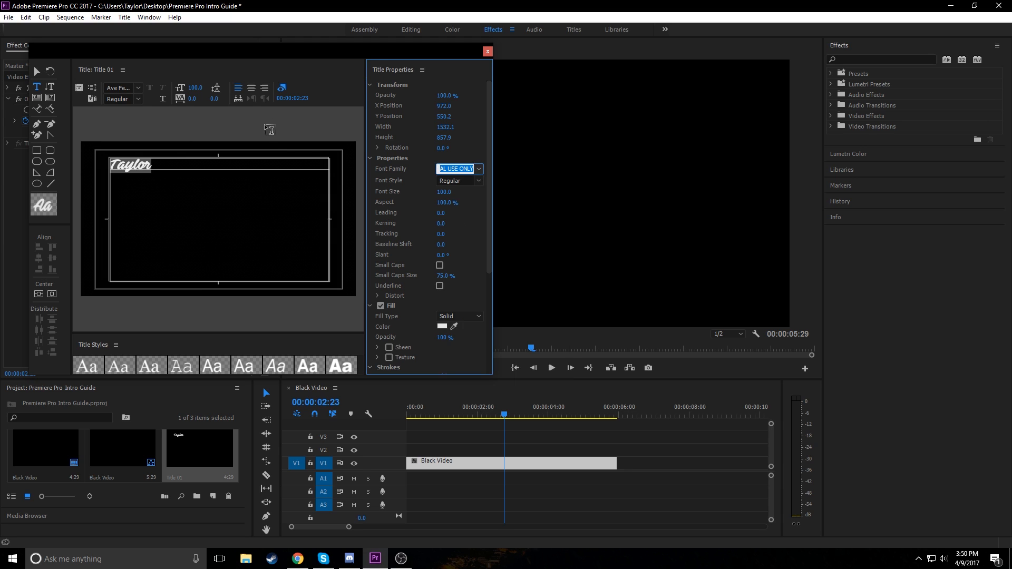
# Centre-align the title text at font size 218, lower the upper edge of its text box to a height of 520, and close the title.
pyautogui.click(250, 88)
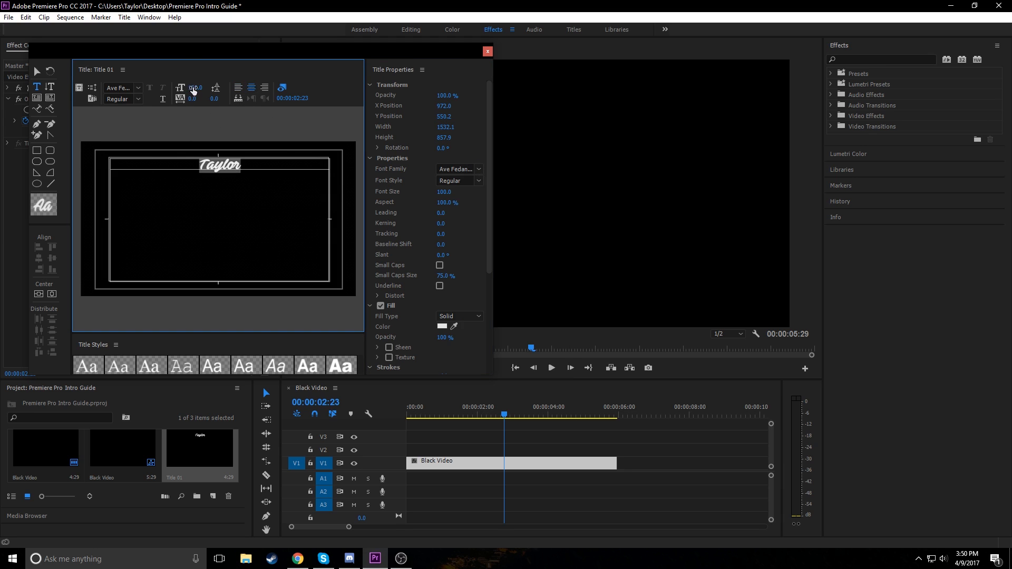
pyautogui.moveTo(195, 87)
pyautogui.mouseDown()
pyautogui.moveTo(248, 88)
pyautogui.moveTo(198, 89)
pyautogui.mouseUp()
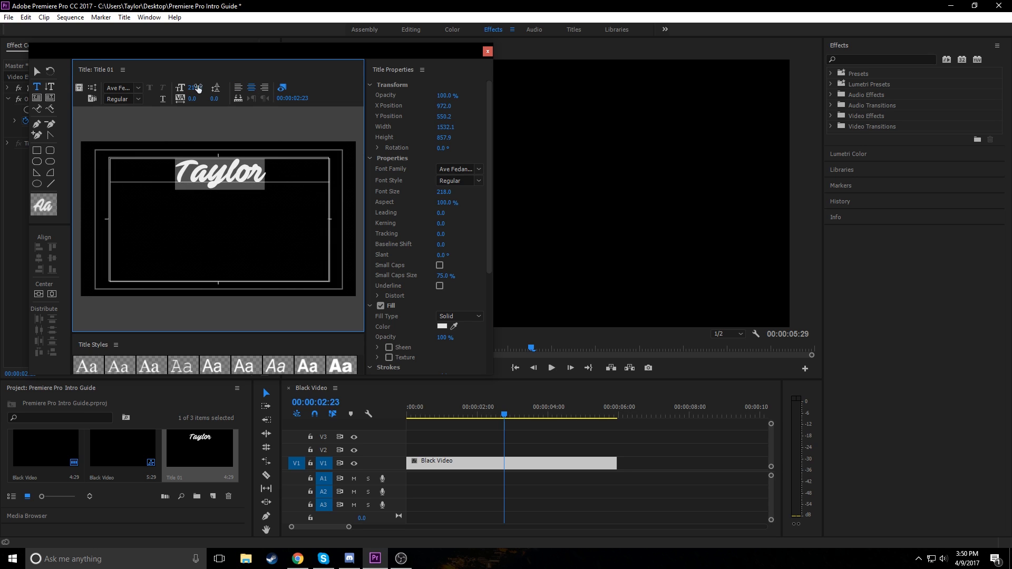
pyautogui.moveTo(222, 157); pyautogui.dragTo(216, 206)
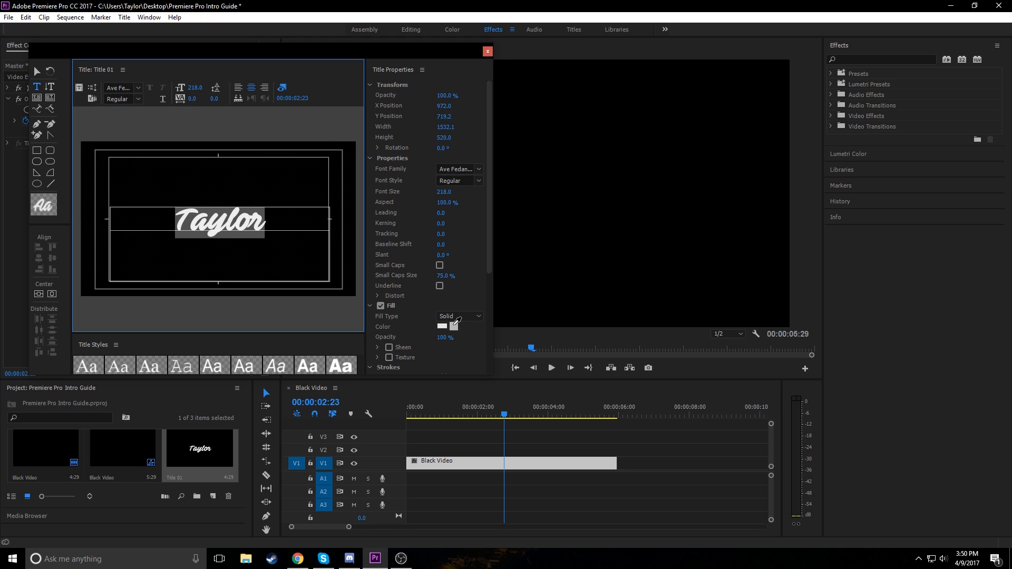
pyautogui.click(439, 266)
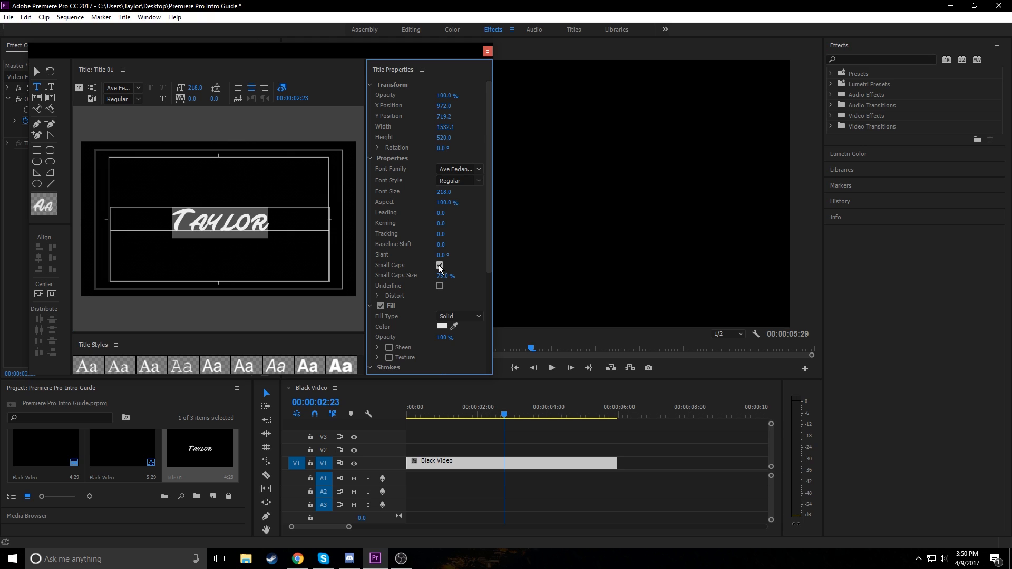
pyautogui.click(441, 267)
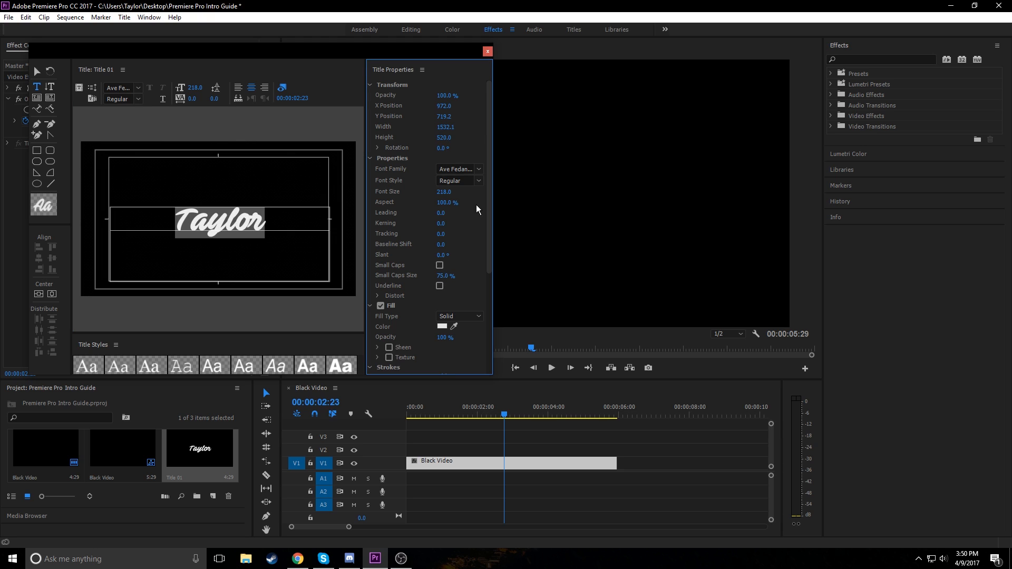
pyautogui.click(488, 52)
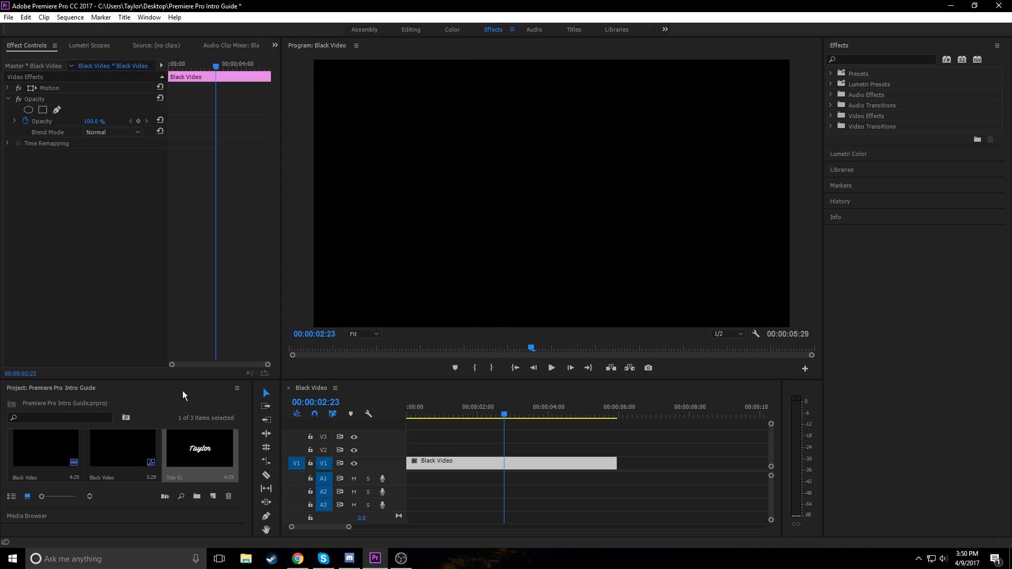
# Place the title on track V2 from the sequence start and extend it to the end of the black video clip.
pyautogui.moveTo(199, 452); pyautogui.dragTo(412, 449)
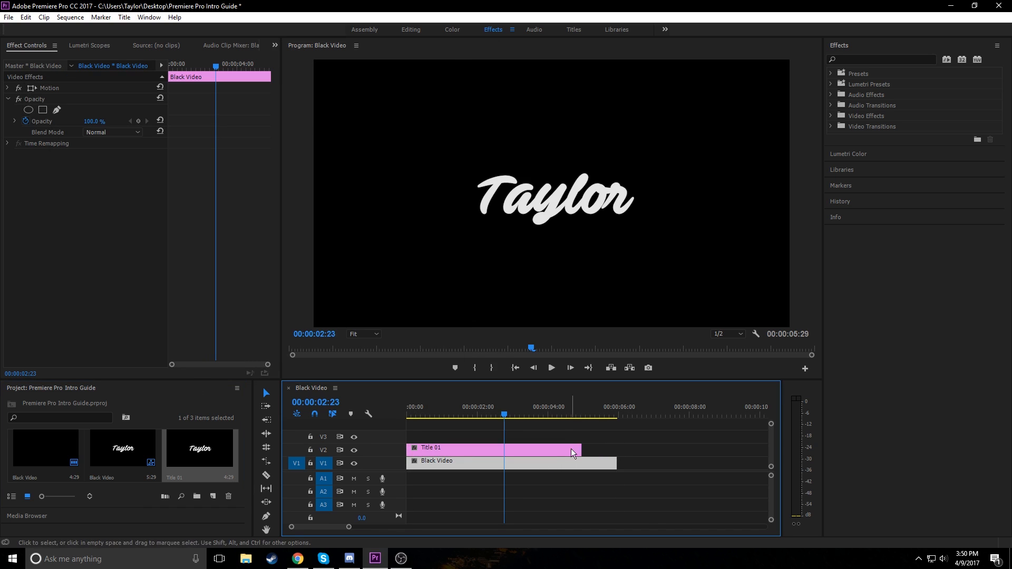
pyautogui.moveTo(582, 450); pyautogui.dragTo(617, 449)
pyautogui.moveTo(505, 416); pyautogui.dragTo(419, 412)
pyautogui.press('space')
pyautogui.press('space')
# Fade in the title clip with opacity keyframes of 0% at 00:00:00:03 and 100% at 00:00:00:29.
pyautogui.click(469, 448)
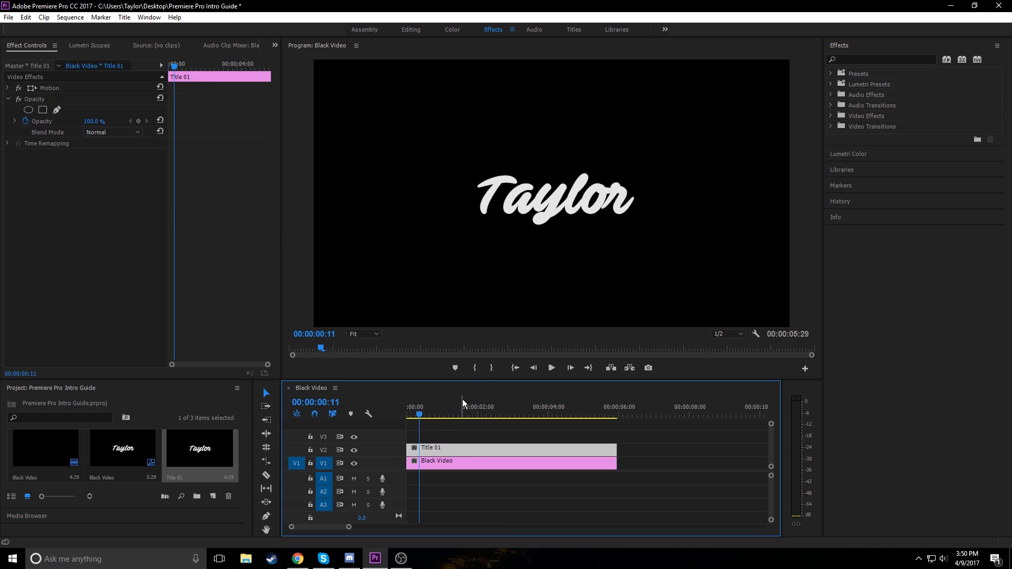
pyautogui.click(414, 415)
pyautogui.moveTo(415, 417); pyautogui.dragTo(410, 413)
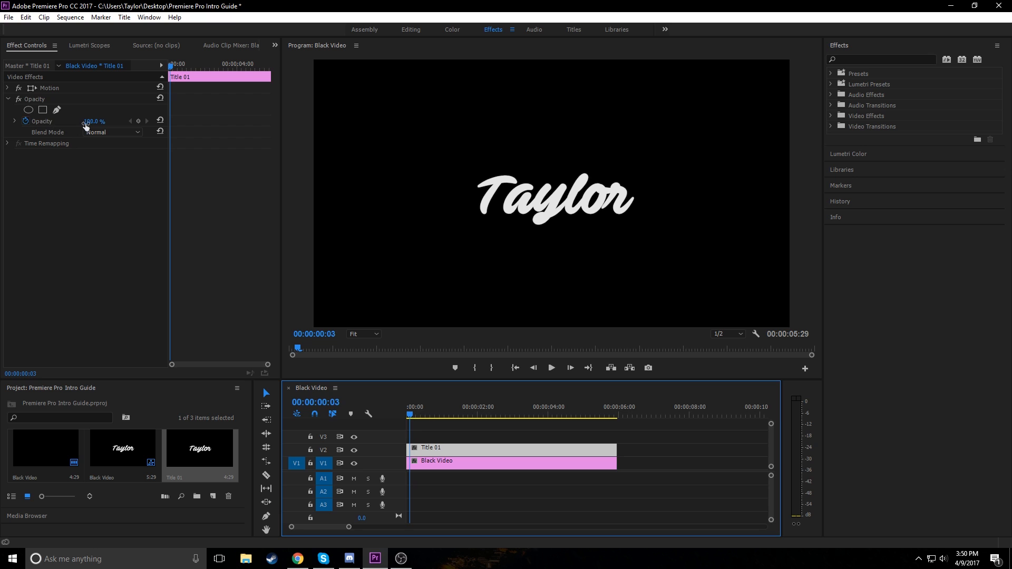
pyautogui.moveTo(95, 122); pyautogui.dragTo(42, 122)
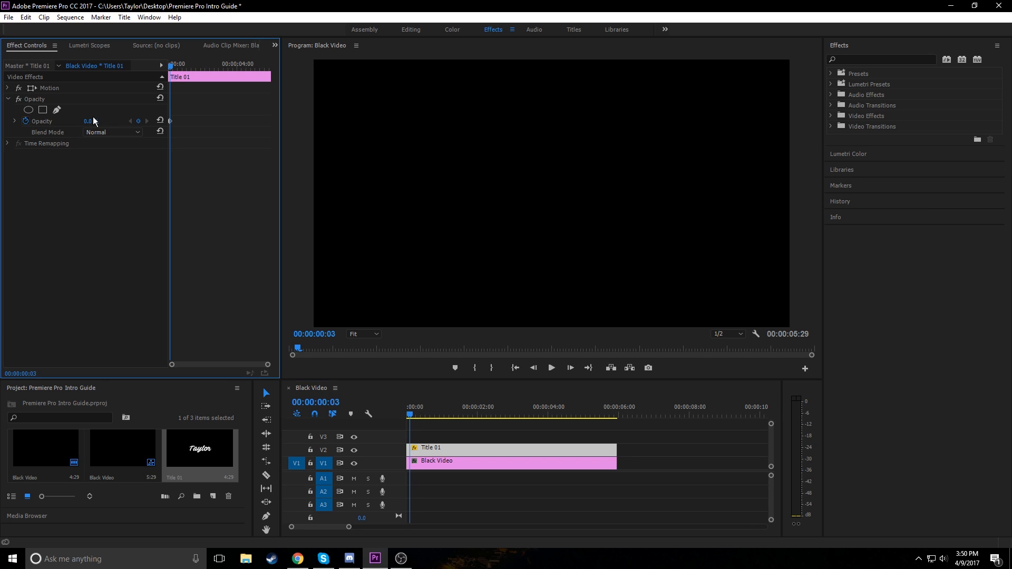
pyautogui.moveTo(173, 67); pyautogui.dragTo(187, 64)
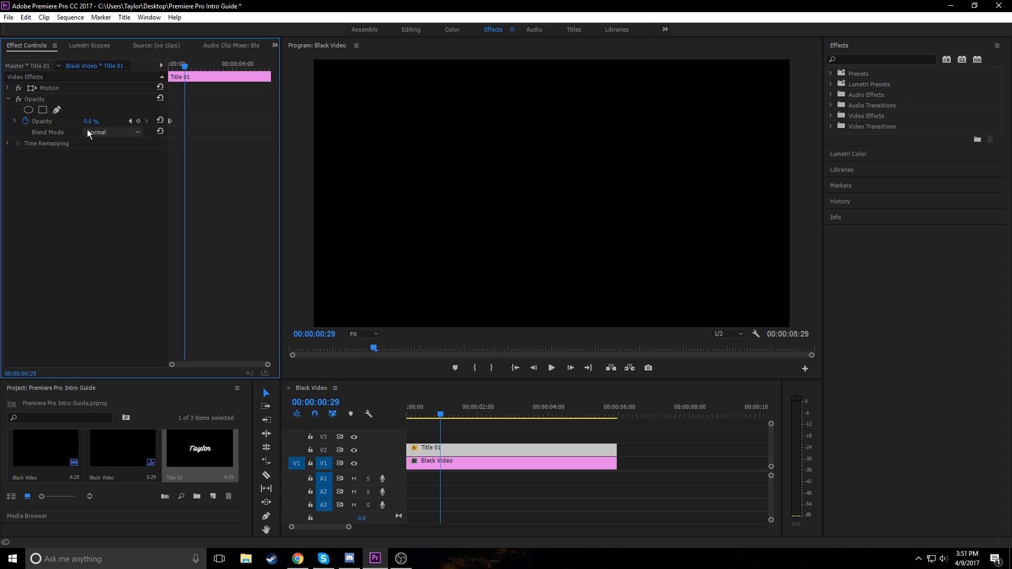
pyautogui.moveTo(89, 122); pyautogui.dragTo(128, 132)
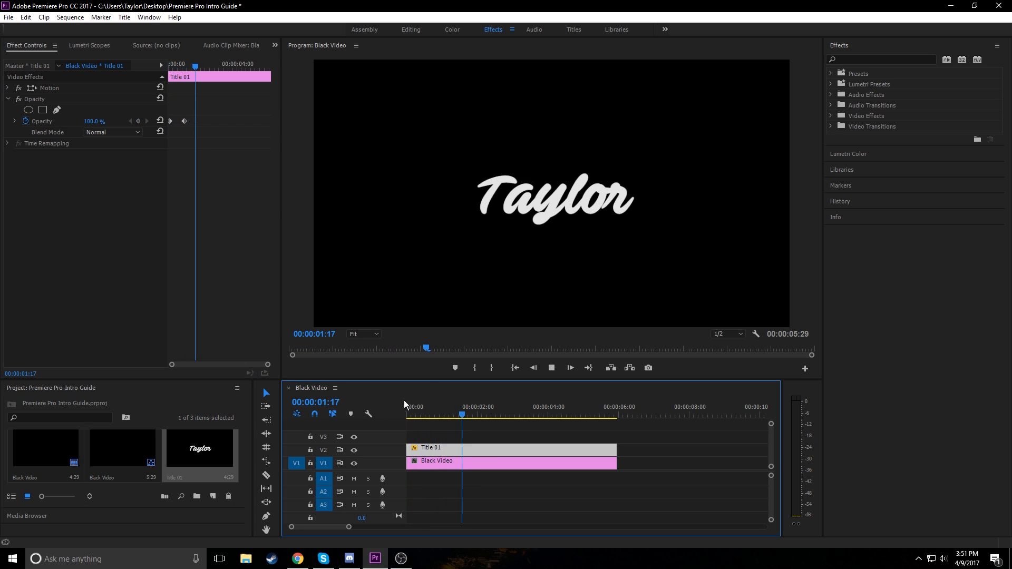
# Fade out the title clip with opacity keyframes of 100% at 00:00:05:13 and 0% at 00:00:05:27, and play back the sequence.
pyautogui.click(264, 67)
pyautogui.moveTo(264, 68); pyautogui.dragTo(264, 67)
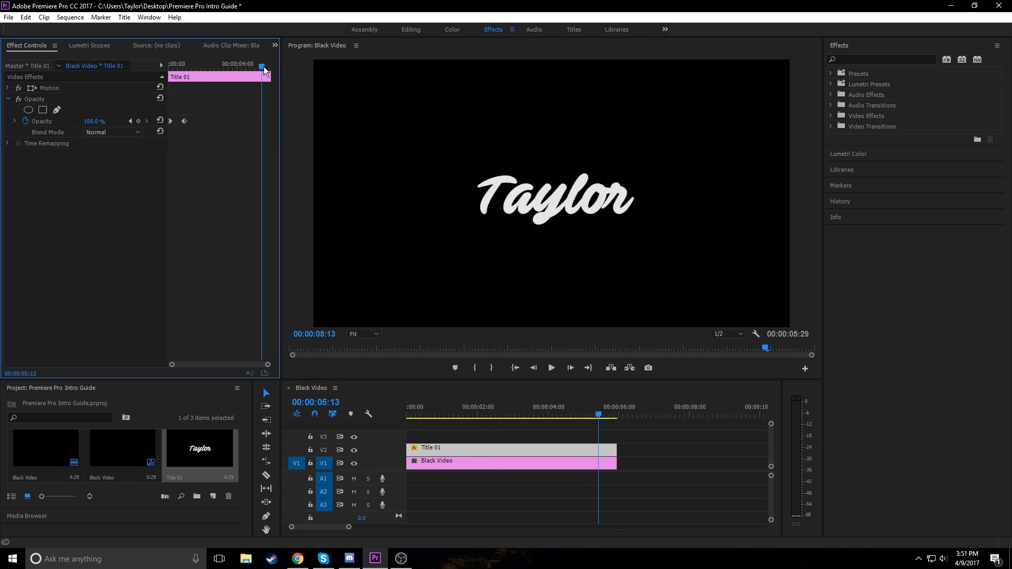
pyautogui.click(139, 120)
pyautogui.hotkey('shift', 'Right')
pyautogui.hotkey('shift', 'Right')
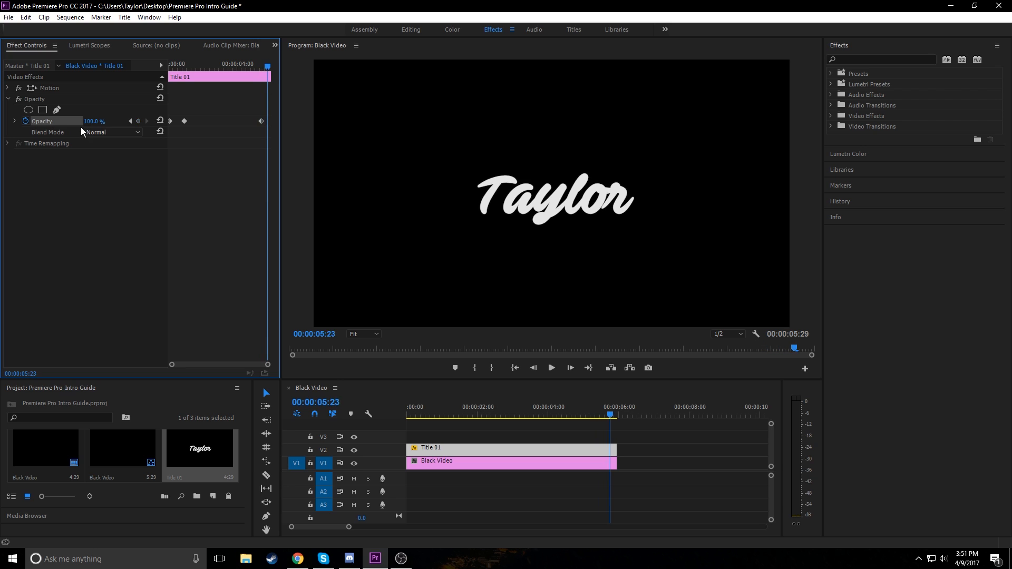
pyautogui.press('Right')
pyautogui.press('Right')
pyautogui.press('Right')
pyautogui.press('Right')
pyautogui.moveTo(92, 123); pyautogui.dragTo(53, 123)
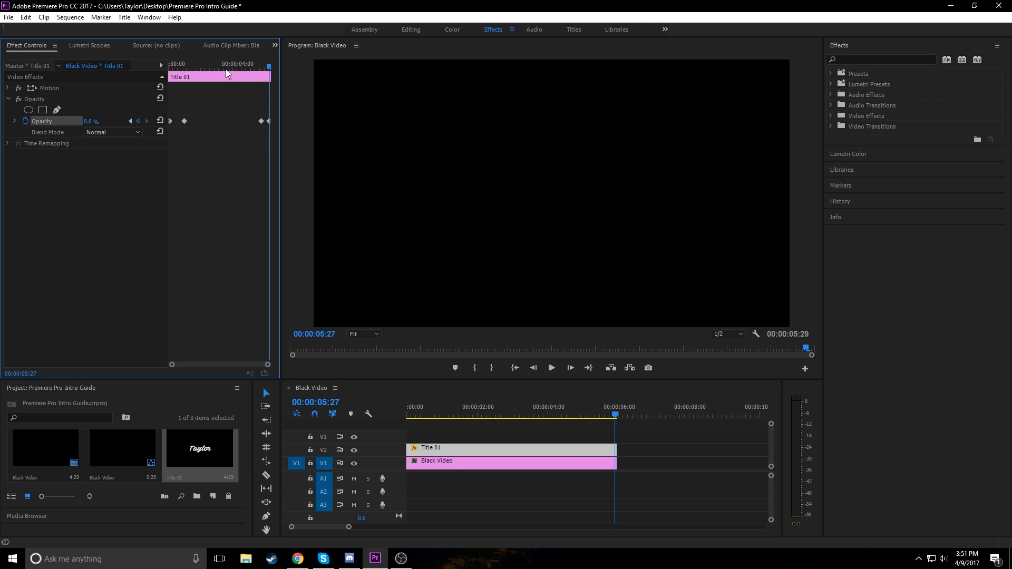
pyautogui.press('Home')
pyautogui.press('space')
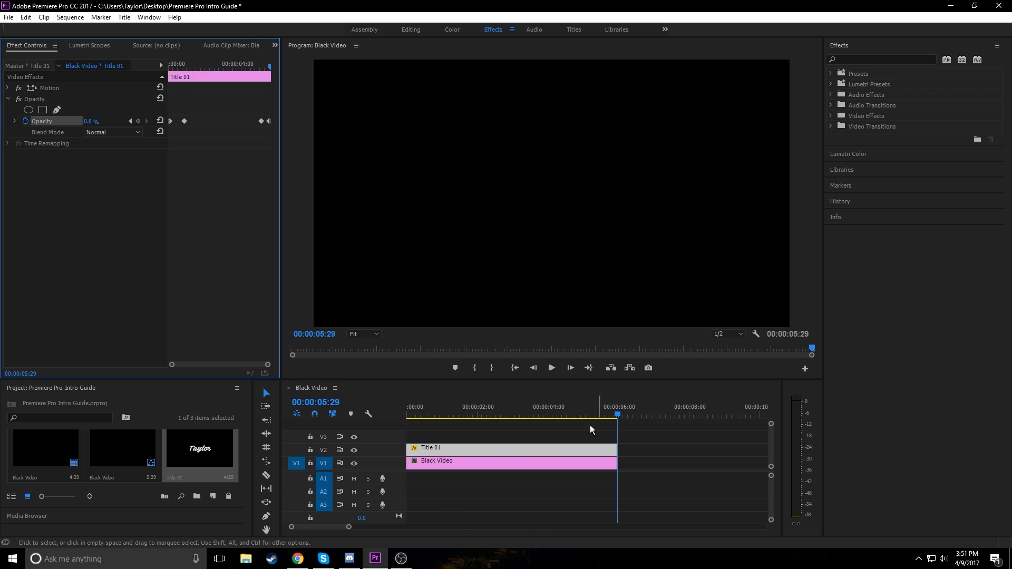
# Search the effects for "wave" and apply the Wave Warp video effect to the title clip on V2.
pyautogui.click(866, 58)
pyautogui.write('wave')
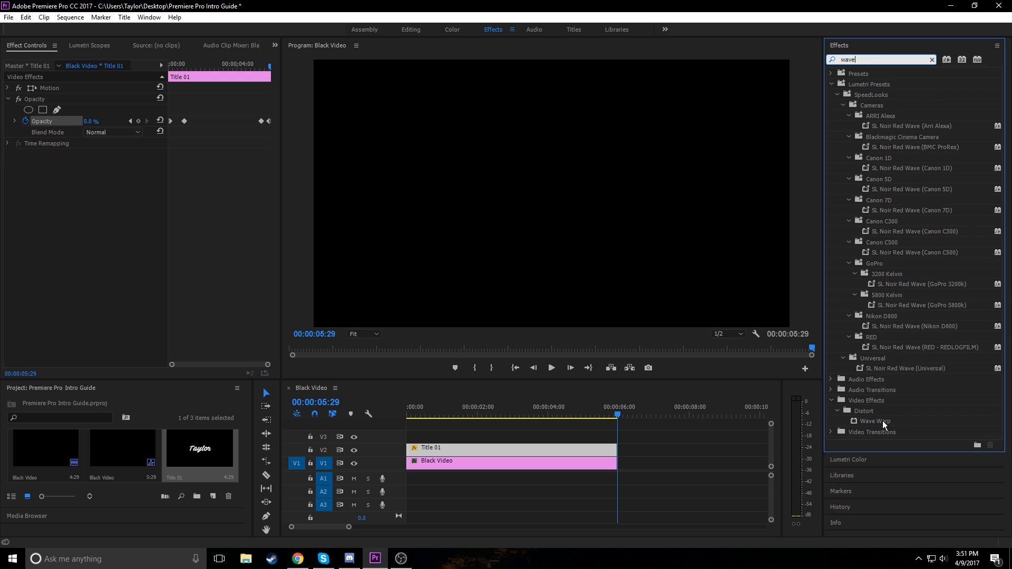
pyautogui.moveTo(883, 420)
pyautogui.mouseDown()
pyautogui.moveTo(894, 411)
pyautogui.moveTo(894, 428)
pyautogui.moveTo(883, 421)
pyautogui.mouseUp()
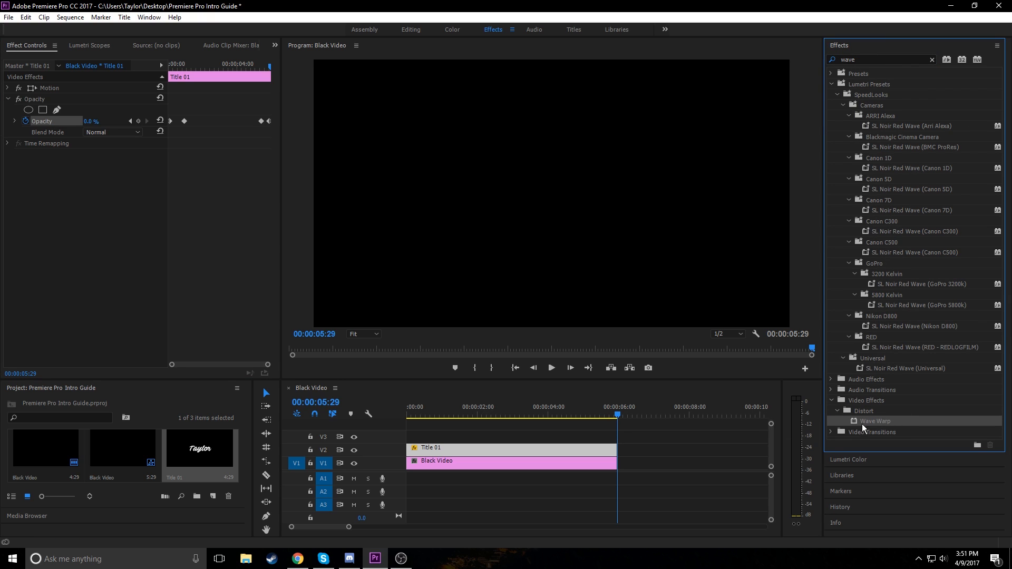
pyautogui.moveTo(868, 422); pyautogui.dragTo(494, 452)
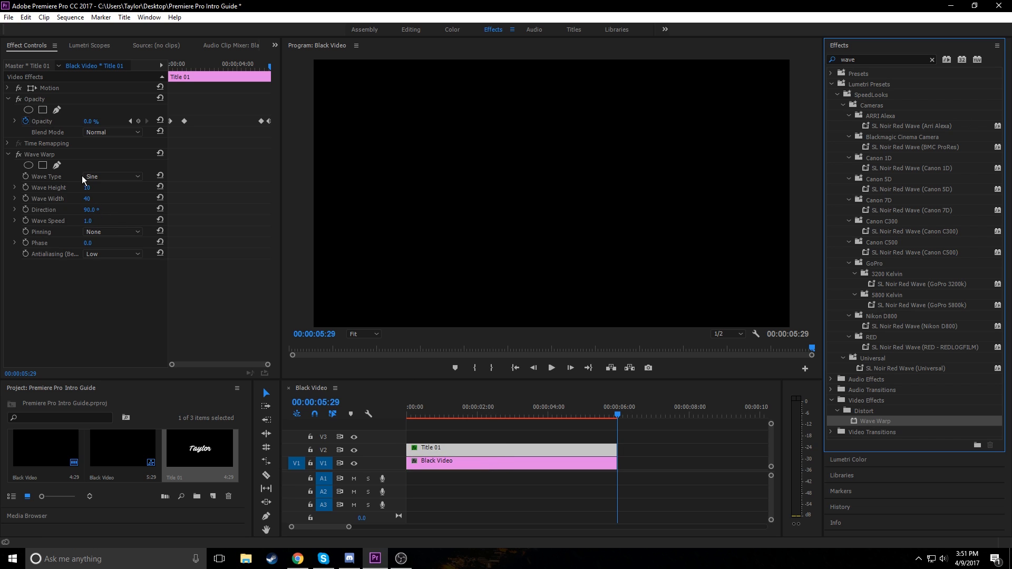
# Set the title clip's Wave Warp wave height to 2 and play back part of the sequence.
pyautogui.moveTo(530, 410); pyautogui.dragTo(503, 411)
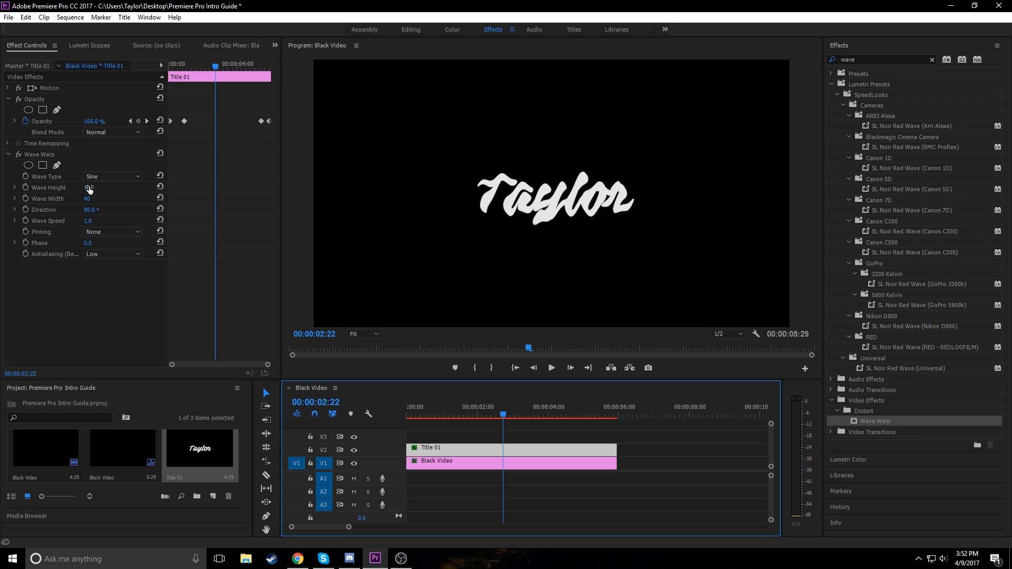
pyautogui.moveTo(89, 189)
pyautogui.mouseDown()
pyautogui.moveTo(137, 189)
pyautogui.moveTo(79, 189)
pyautogui.mouseUp()
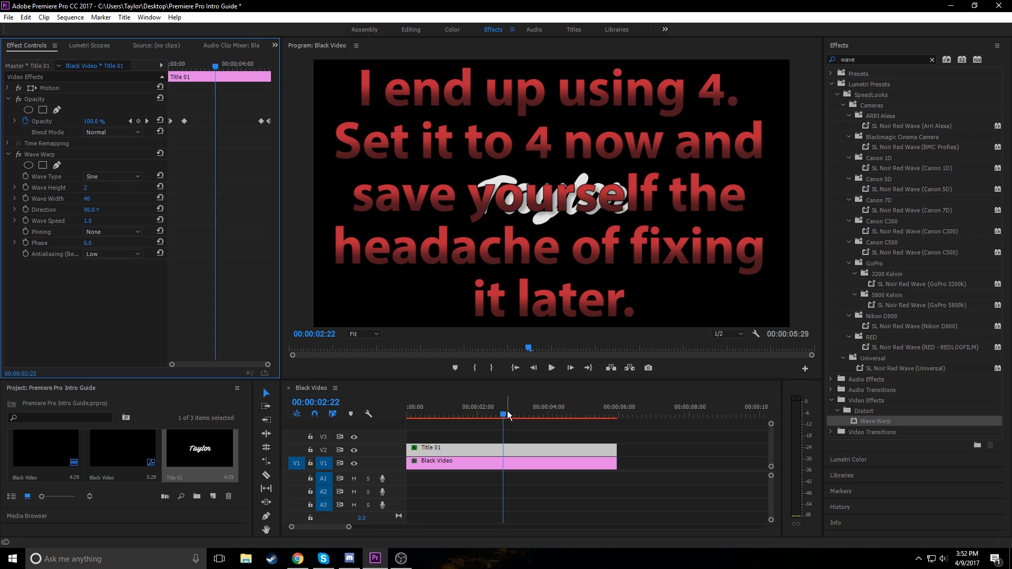
pyautogui.moveTo(508, 416); pyautogui.dragTo(465, 417)
pyautogui.press('space')
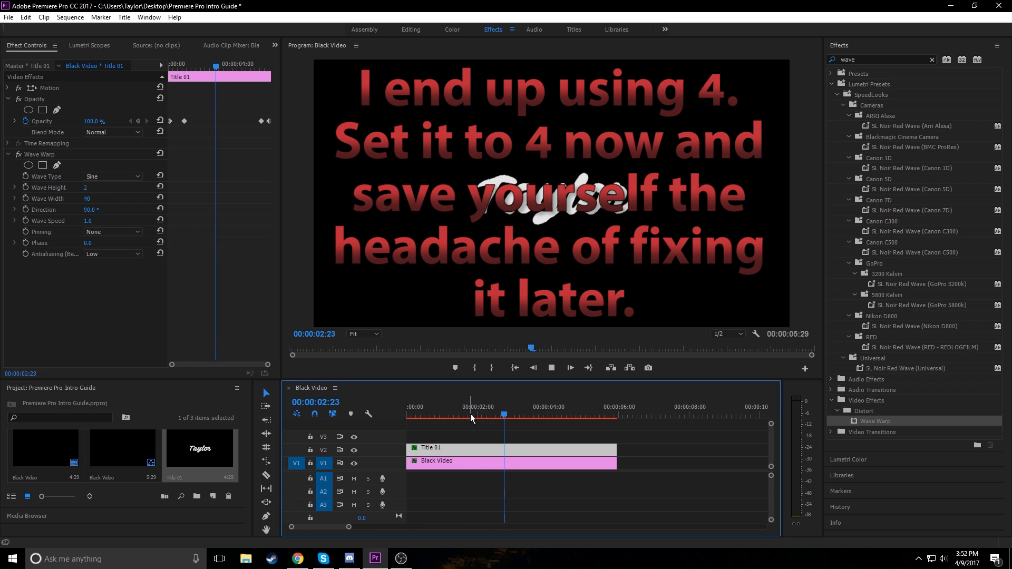
pyautogui.press('space')
pyautogui.press('space')
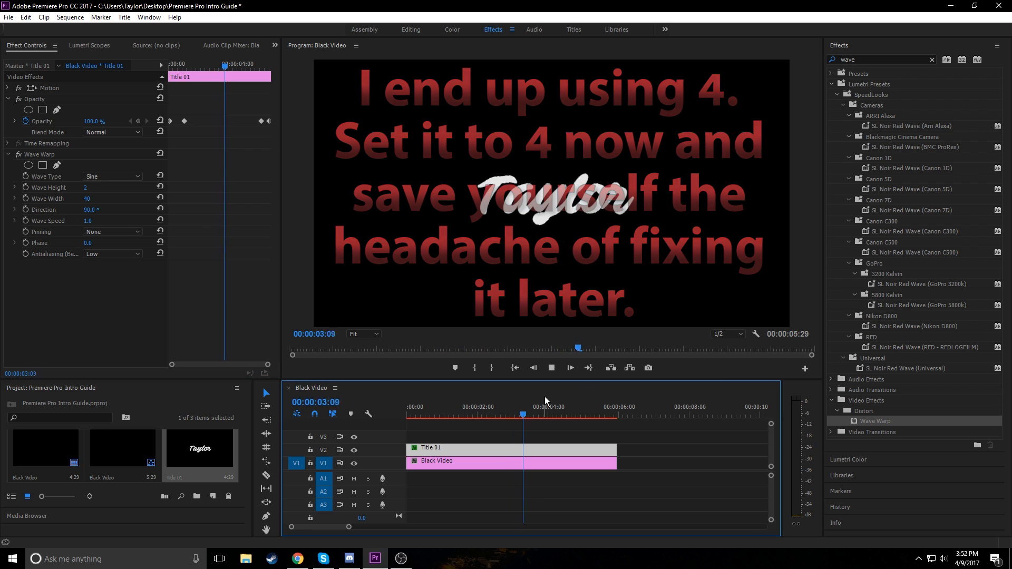
pyautogui.press('space')
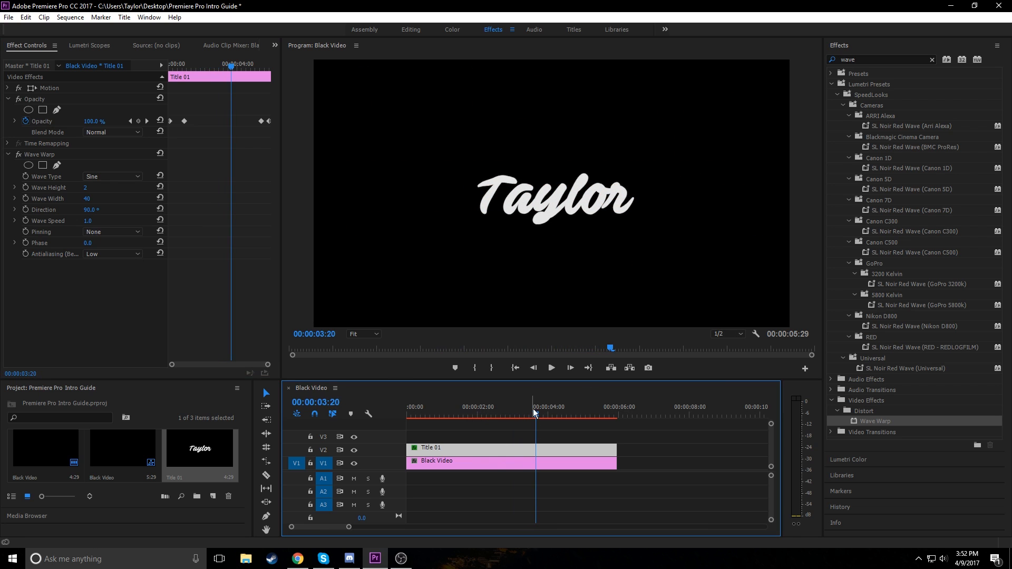
# Set the title clip's Wave Warp wave width to 60 and play back part of the sequence.
pyautogui.moveTo(533, 414); pyautogui.dragTo(511, 415)
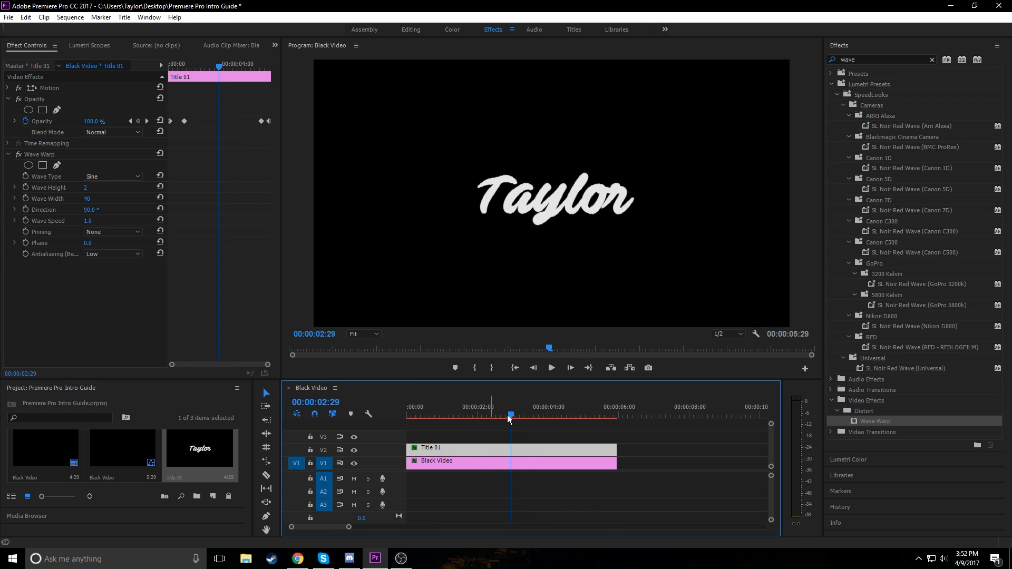
pyautogui.click(86, 198)
pyautogui.press('Return')
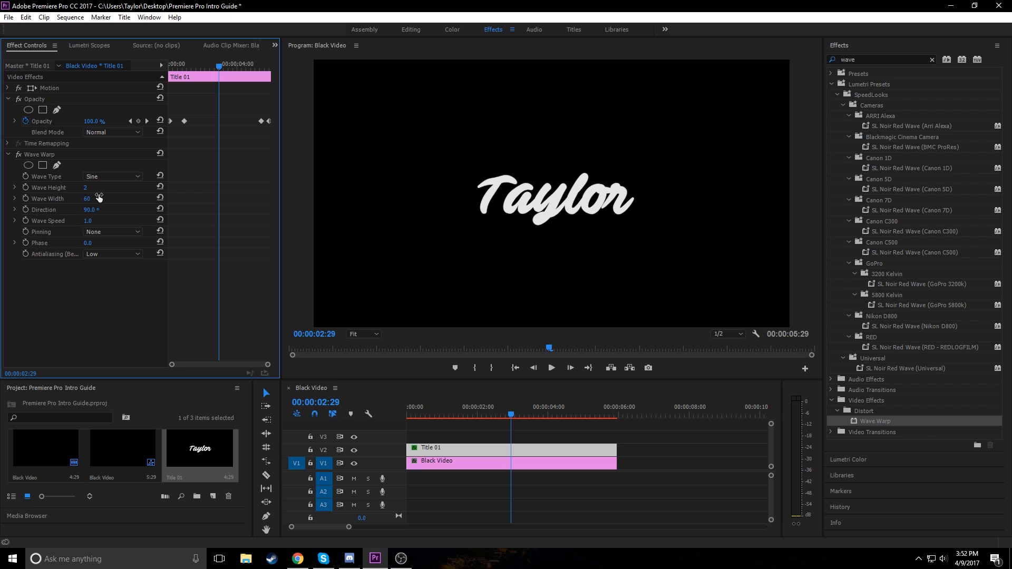
pyautogui.click(506, 416)
pyautogui.moveTo(506, 417); pyautogui.dragTo(499, 414)
pyautogui.press('space')
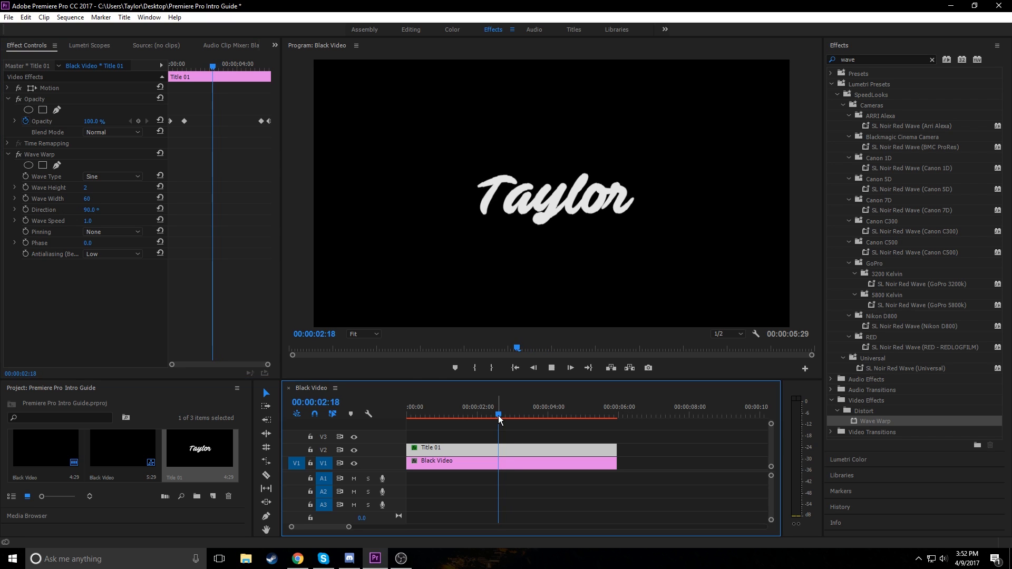
pyautogui.press('space')
# Set the program monitor's playback resolution to Full and play back the sequence, including from its start.
pyautogui.click(731, 333)
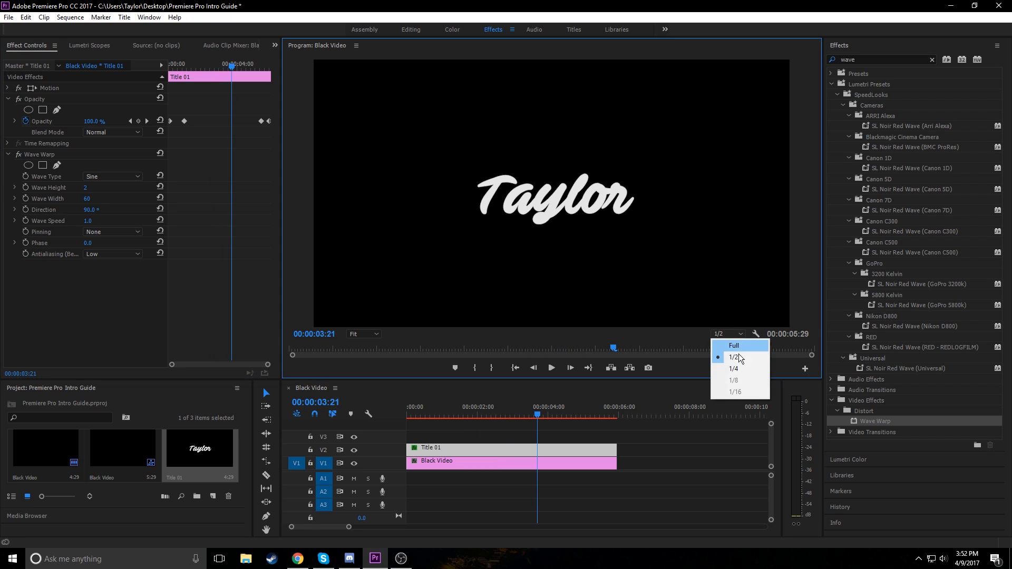
pyautogui.click(734, 346)
pyautogui.click(534, 414)
pyautogui.moveTo(533, 414); pyautogui.dragTo(489, 413)
pyautogui.press('space')
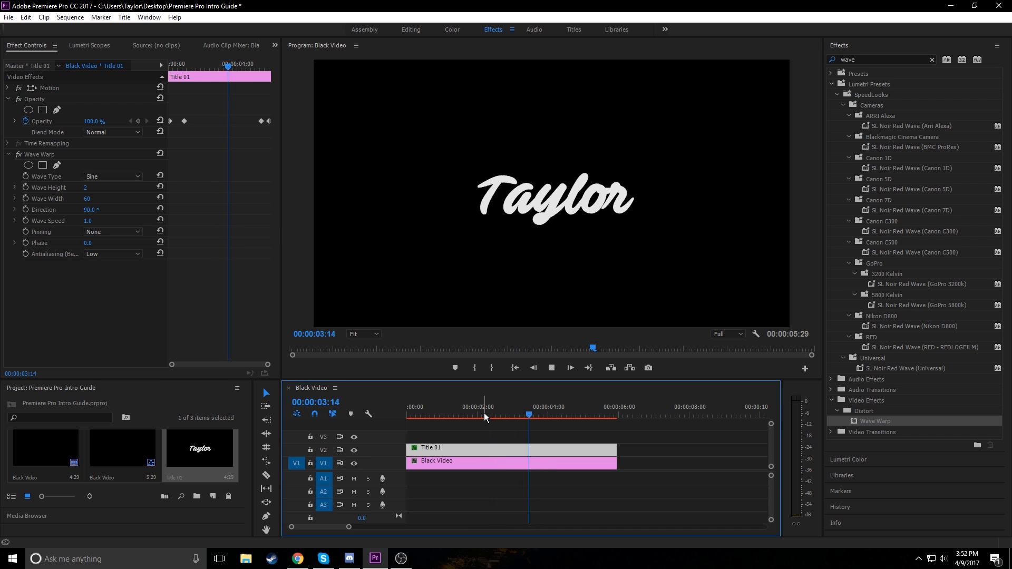
pyautogui.press('space')
pyautogui.moveTo(508, 411); pyautogui.dragTo(410, 416)
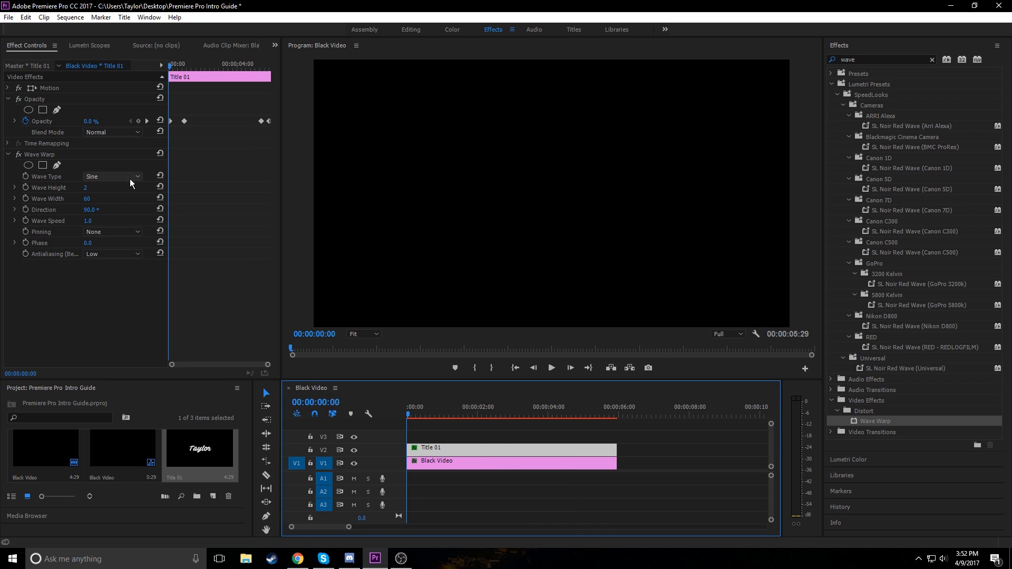
pyautogui.moveTo(170, 64)
pyautogui.mouseDown()
pyautogui.moveTo(207, 68)
pyautogui.moveTo(161, 69)
pyautogui.mouseUp()
pyautogui.press('space')
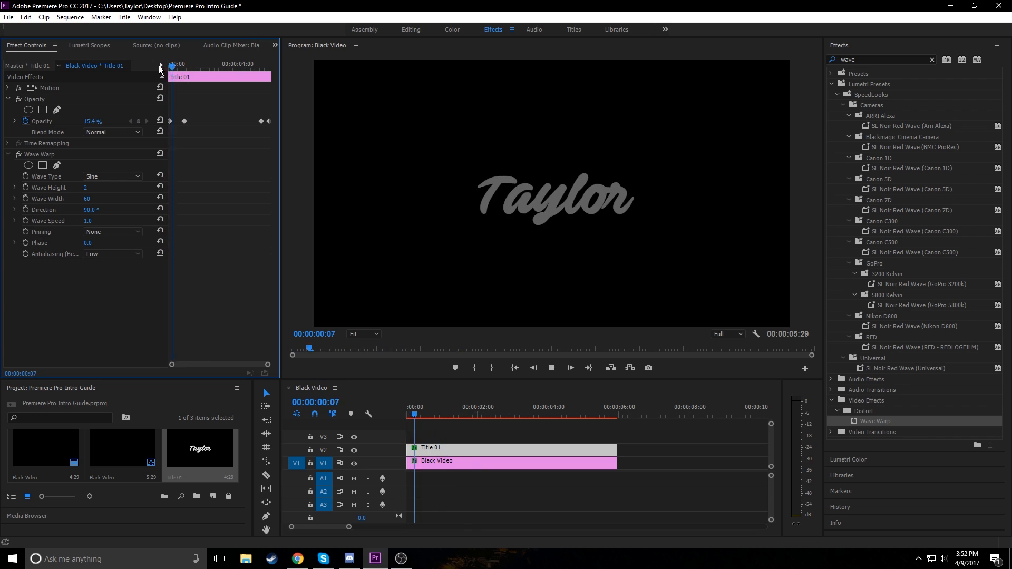
# Animate the title's Wave Height with keyframes of 500 at 00:00:00:00 and 2 at 00:00:00:25, and play back the opening.
pyautogui.moveTo(197, 68); pyautogui.dragTo(155, 71)
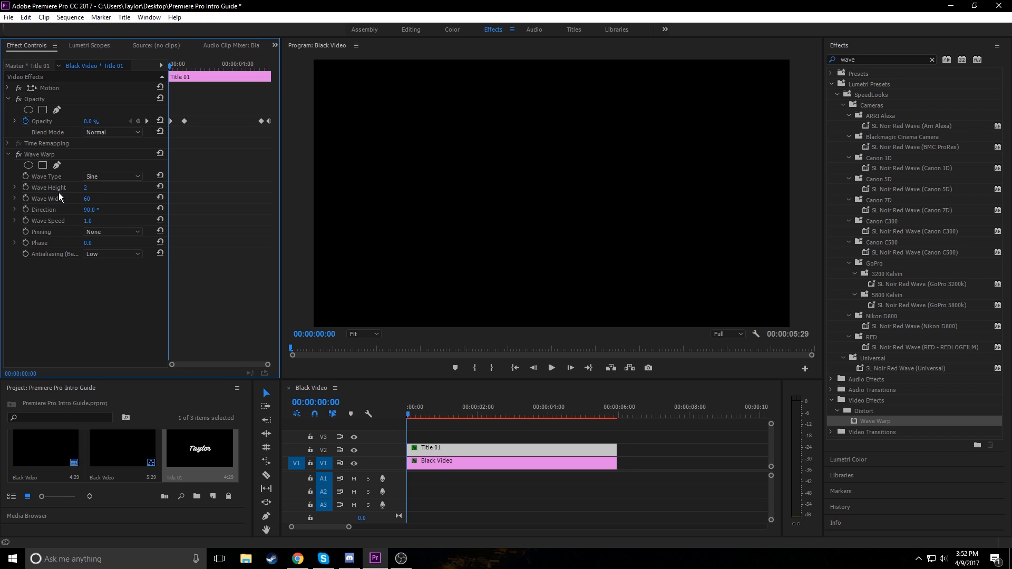
pyautogui.click(25, 188)
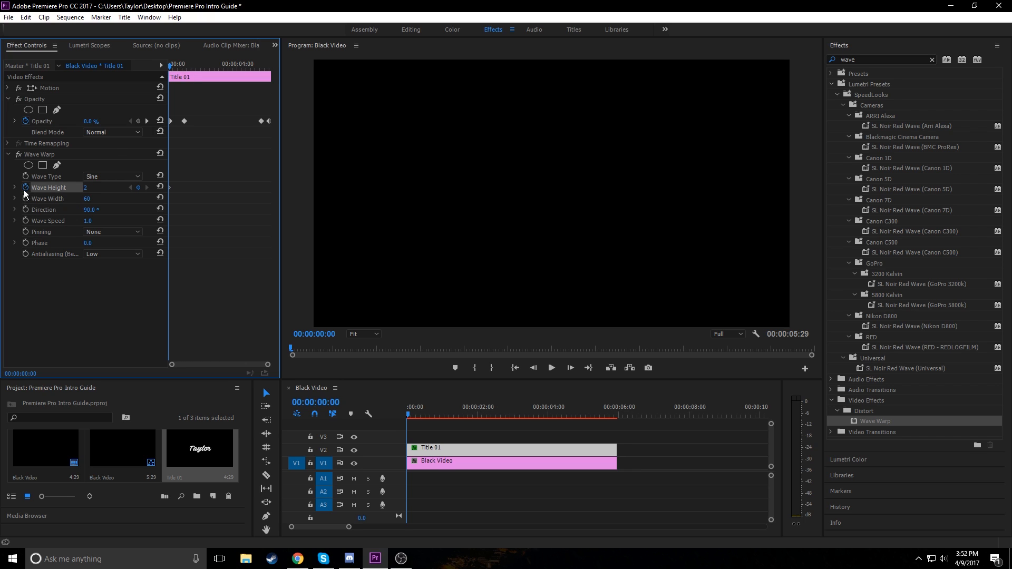
pyautogui.click(86, 188)
pyautogui.moveTo(169, 151); pyautogui.dragTo(184, 68)
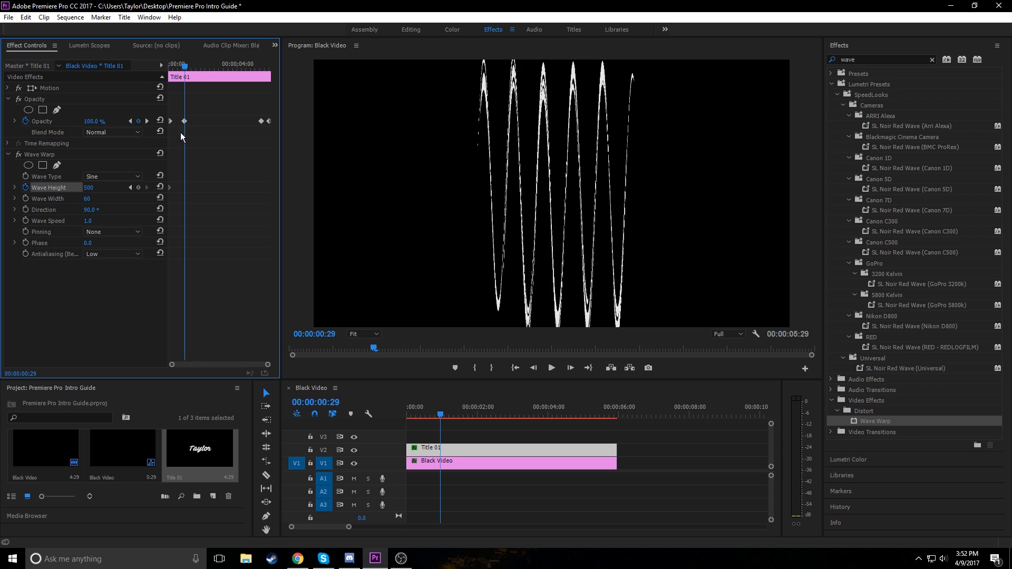
pyautogui.moveTo(184, 67); pyautogui.dragTo(182, 66)
pyautogui.click(89, 188)
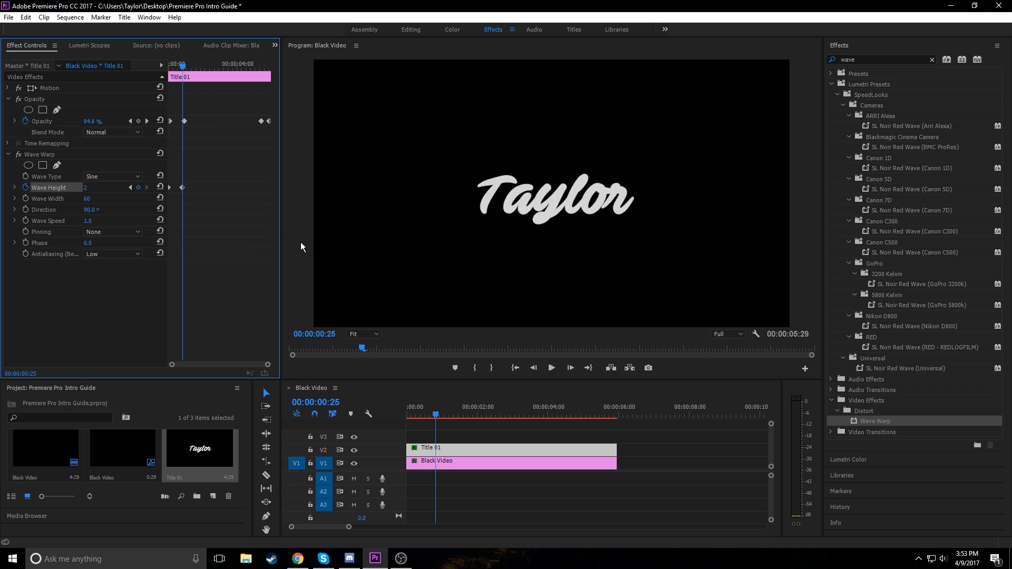
pyautogui.moveTo(183, 66); pyautogui.dragTo(140, 70)
pyautogui.press('space')
pyautogui.moveTo(196, 66); pyautogui.dragTo(161, 66)
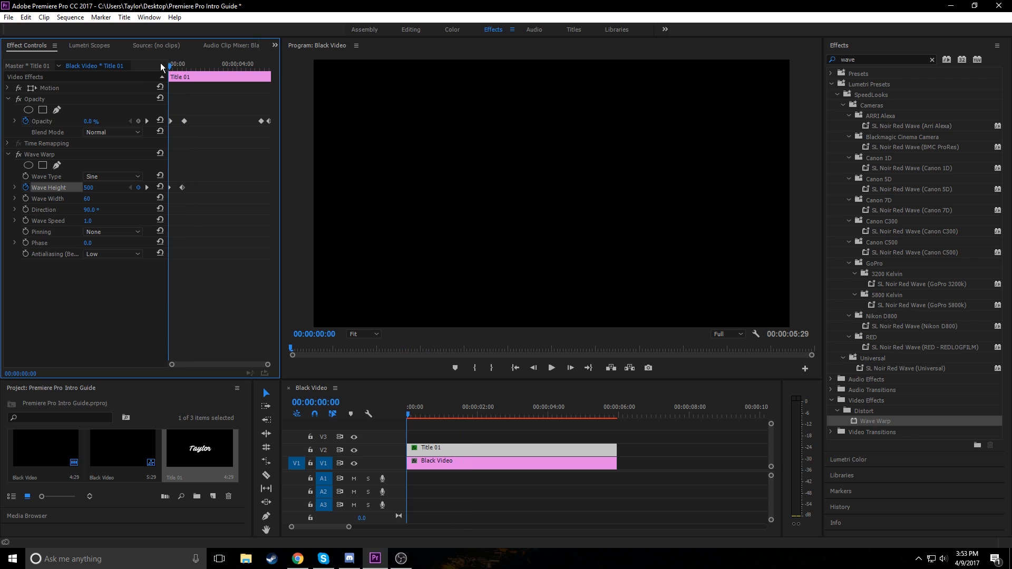
pyautogui.press('space')
pyautogui.press('space')
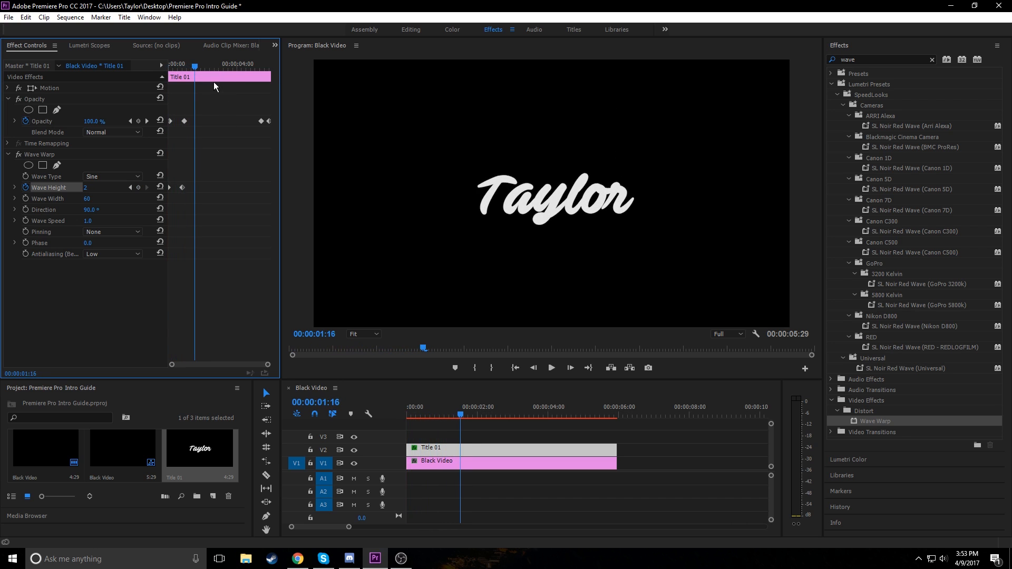
# Add Wave Height keyframes of 2 at 00:00:05:14 and 500 at 00:00:05:29 to the title, and play back the sequence.
pyautogui.moveTo(195, 65); pyautogui.dragTo(262, 79)
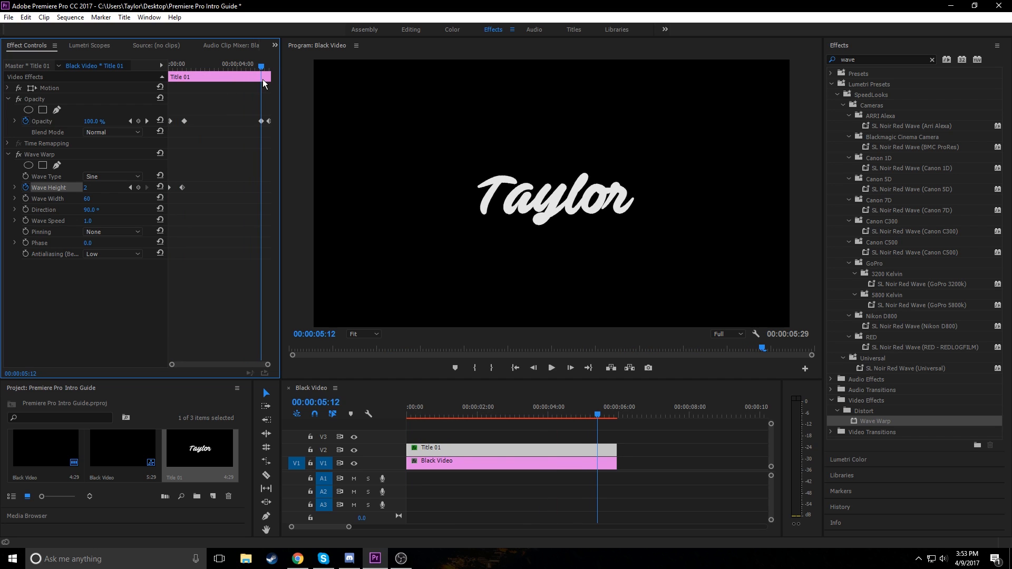
pyautogui.moveTo(263, 80); pyautogui.dragTo(266, 79)
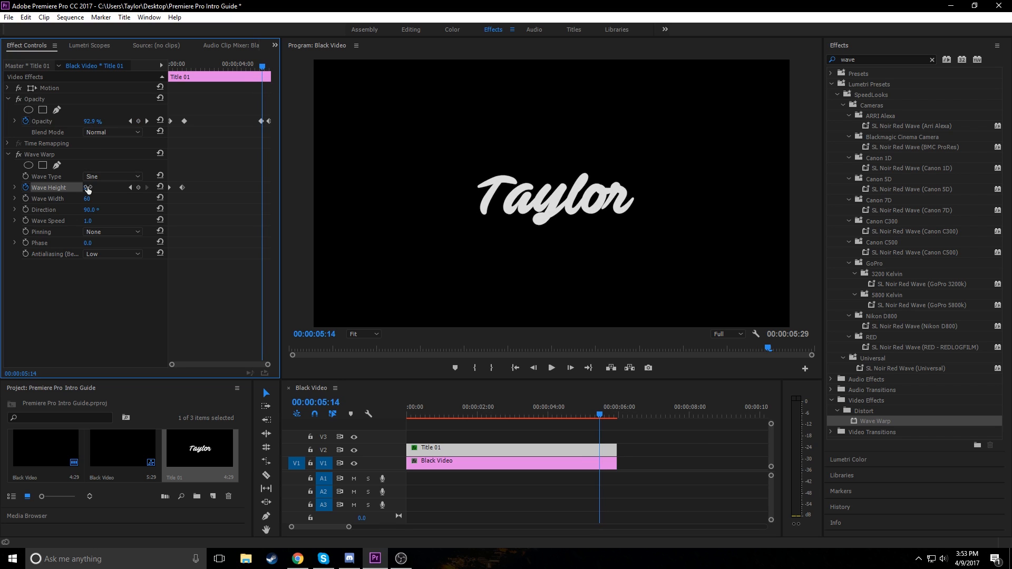
pyautogui.click(138, 187)
pyautogui.press('space')
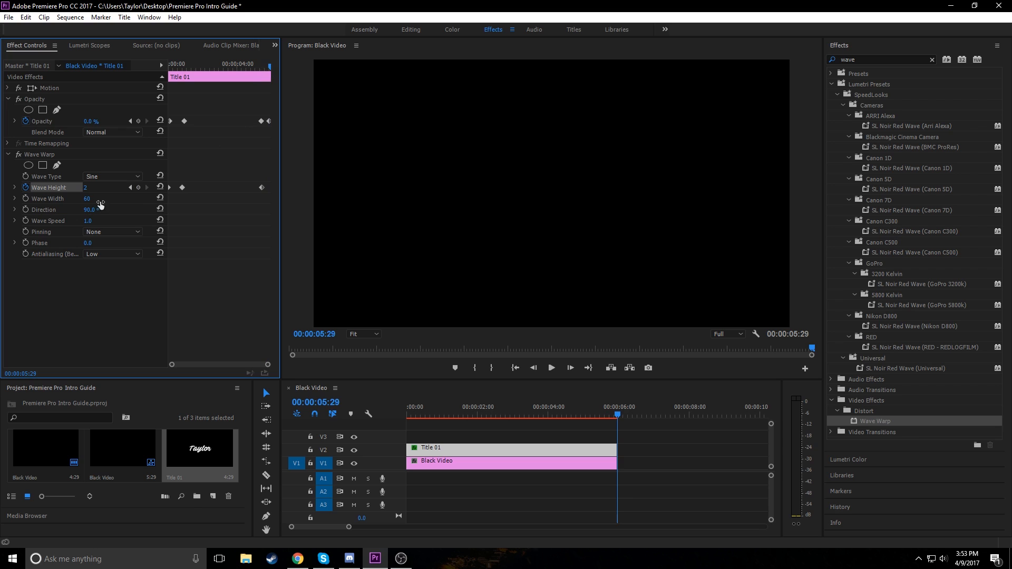
pyautogui.click(97, 185)
pyautogui.write('500')
pyautogui.press('Return')
pyautogui.moveTo(569, 408); pyautogui.dragTo(576, 406)
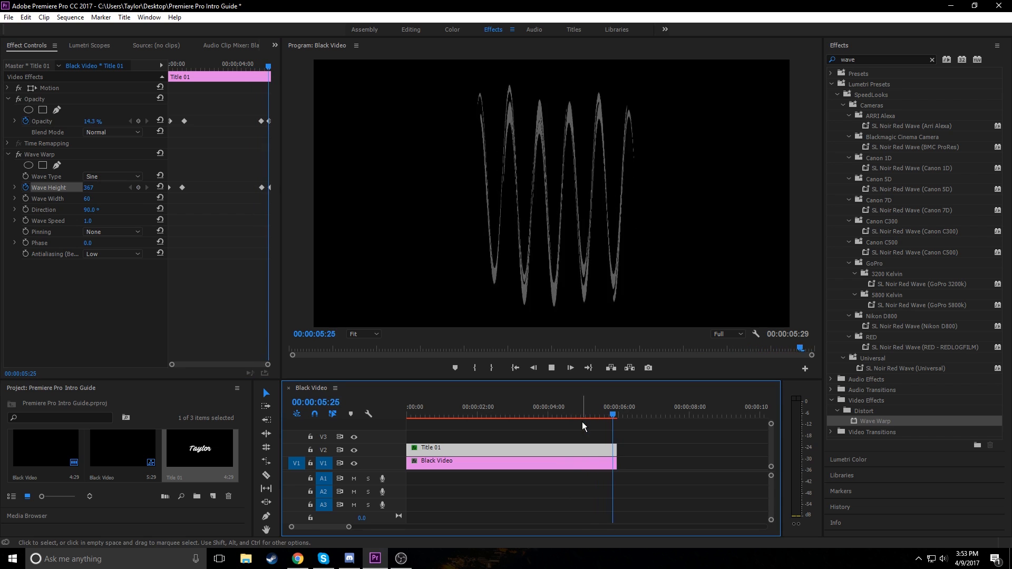
pyautogui.moveTo(581, 412); pyautogui.dragTo(402, 416)
pyautogui.press('space')
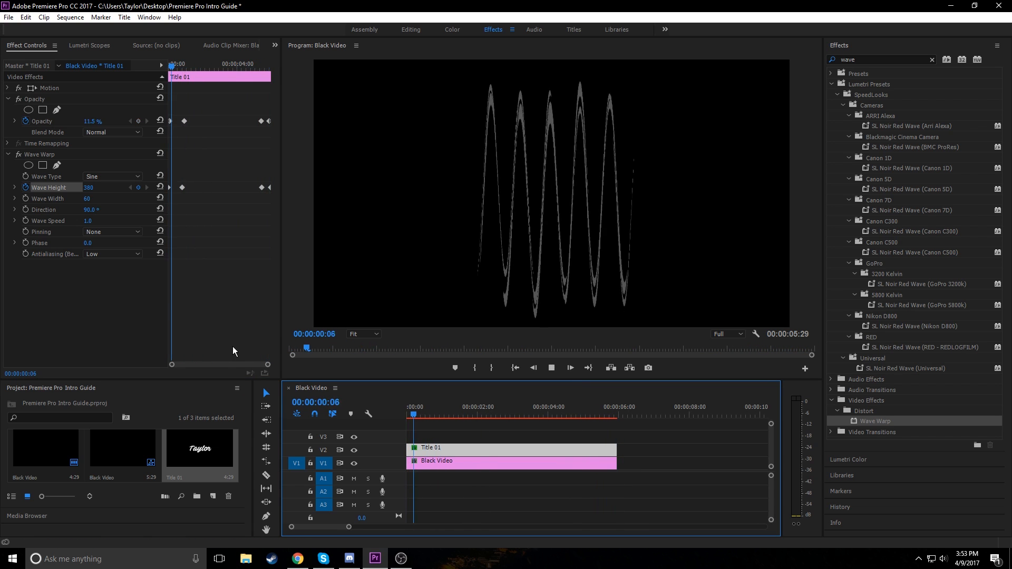
pyautogui.press('space')
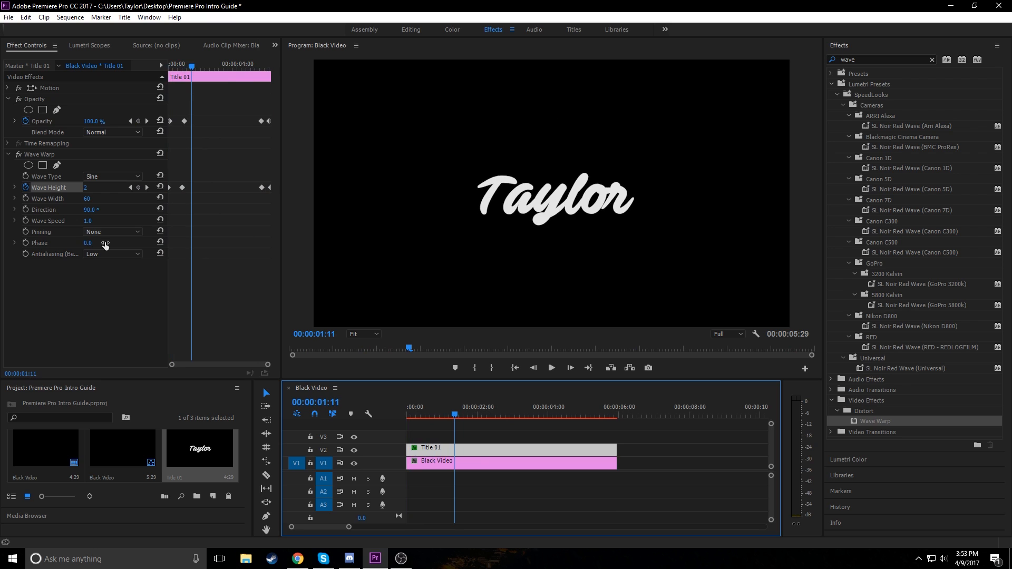
# Set the title clip's opacity blend mode to Screen.
pyautogui.click(136, 132)
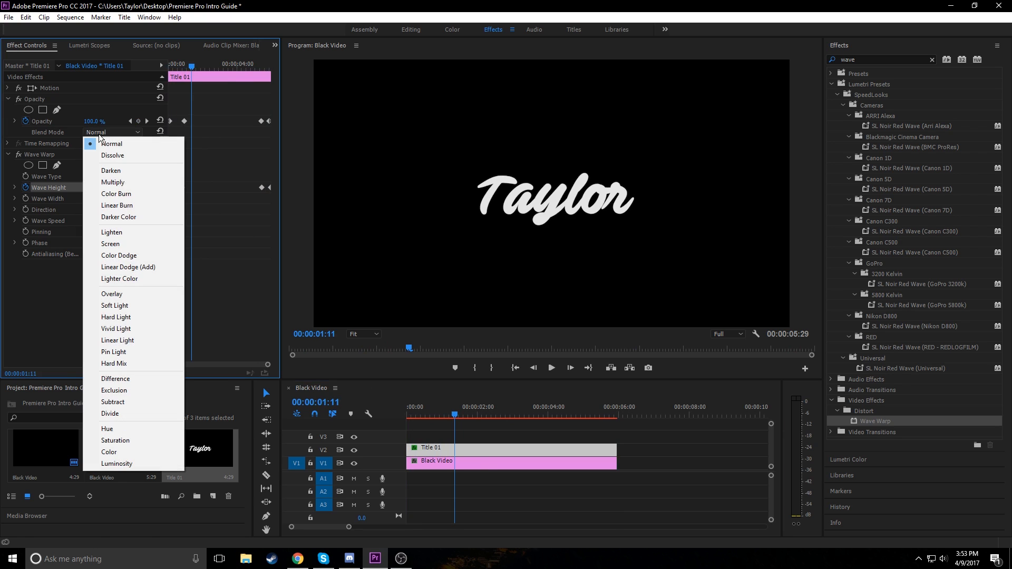
pyautogui.click(125, 243)
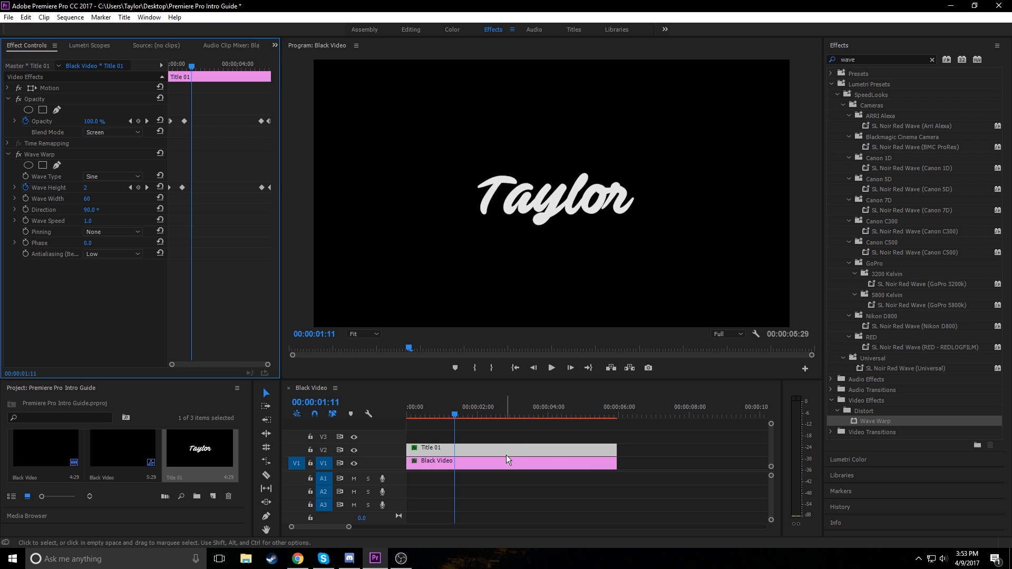
pyautogui.moveTo(508, 454); pyautogui.dragTo(502, 428)
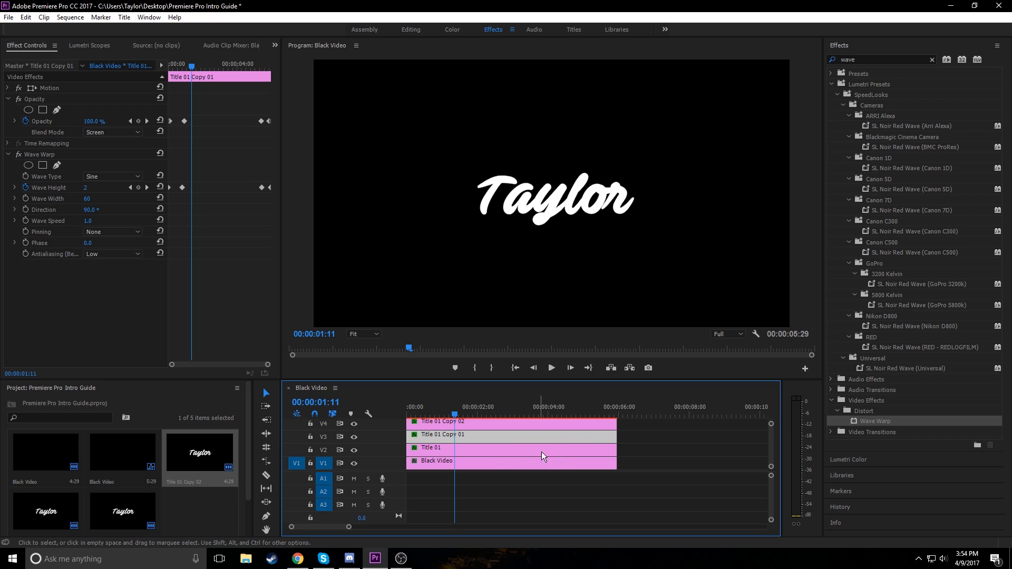
pyautogui.click(541, 420)
pyautogui.press('Delete')
pyautogui.click(504, 437)
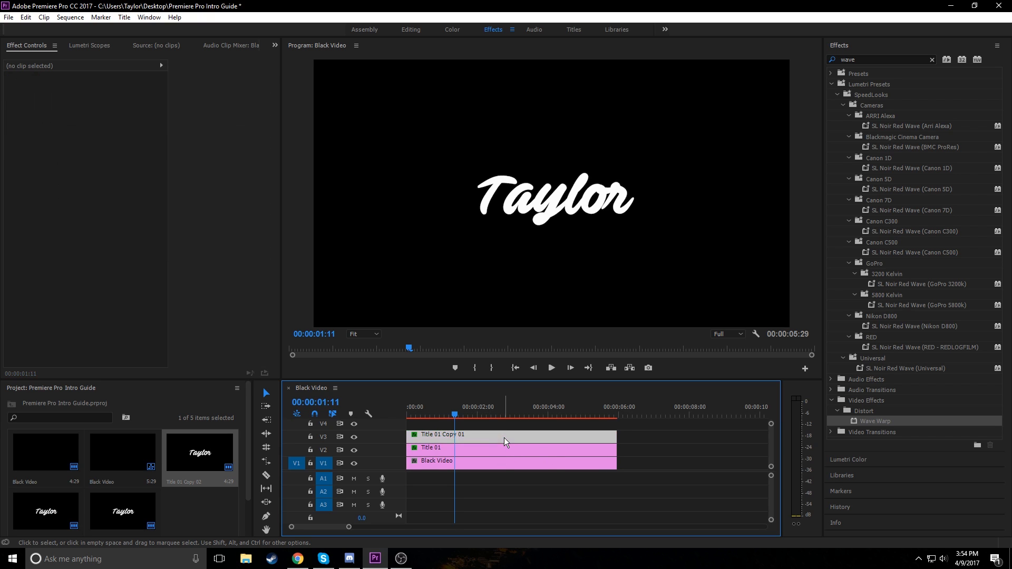
pyautogui.press('Delete')
# Duplicate the title clip onto tracks V3 and V4, and apply the Change to Color effect to the V4 copy.
pyautogui.moveTo(488, 451); pyautogui.dragTo(486, 427)
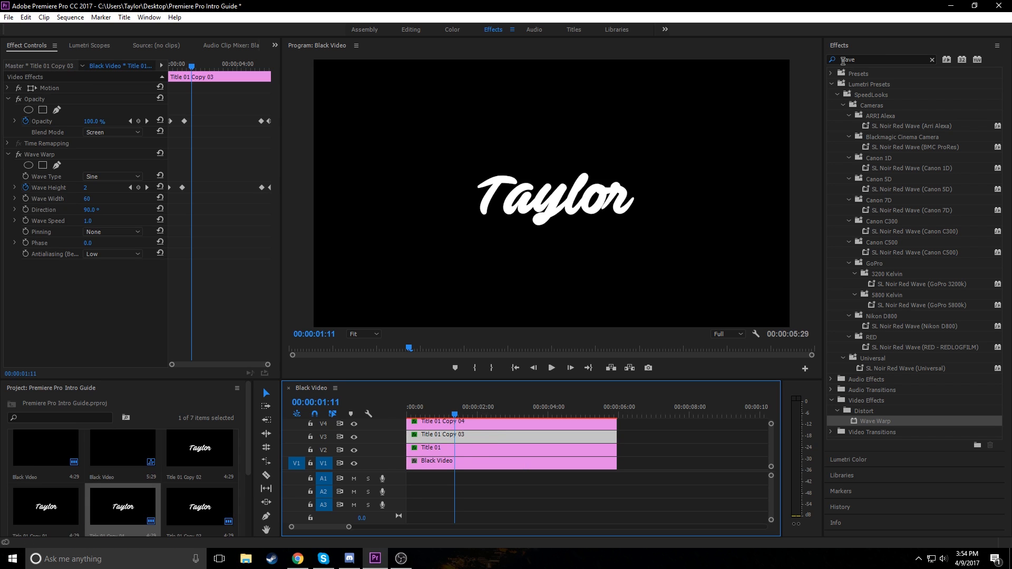
pyautogui.click(933, 60)
pyautogui.write('color')
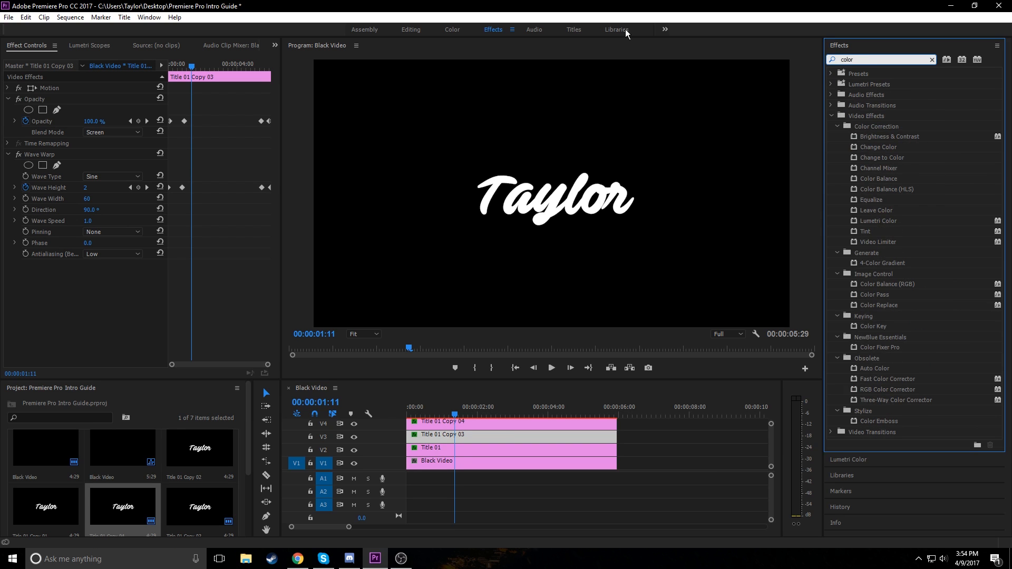
pyautogui.click(885, 157)
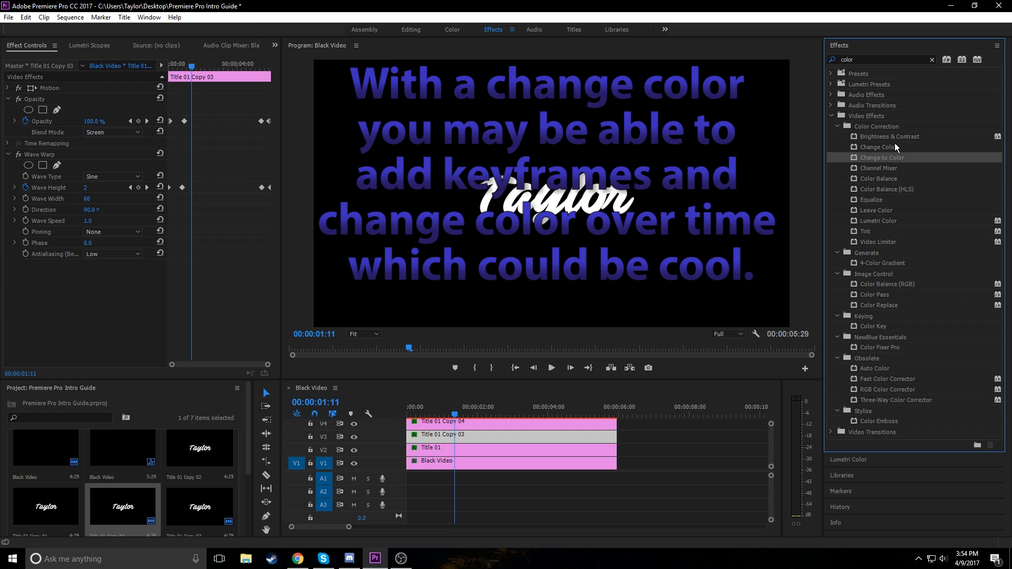
pyautogui.moveTo(889, 158); pyautogui.dragTo(470, 425)
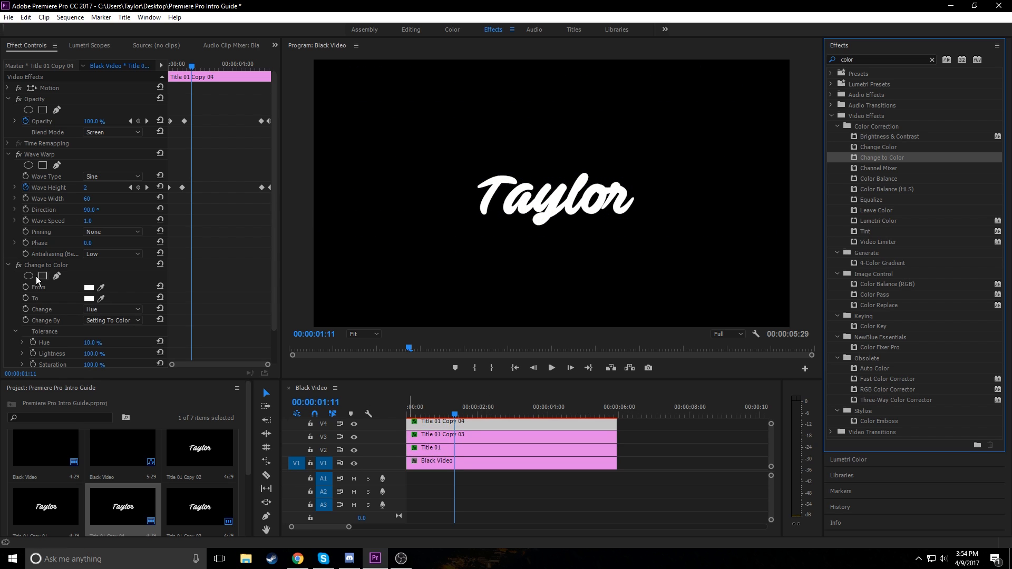
# Set the V4 title copy's Change to Color effect to red (FF0000), changing Hue, Lightness & Saturation.
pyautogui.scroll(-2, 79, 280)
pyautogui.scroll(-1, 79, 285)
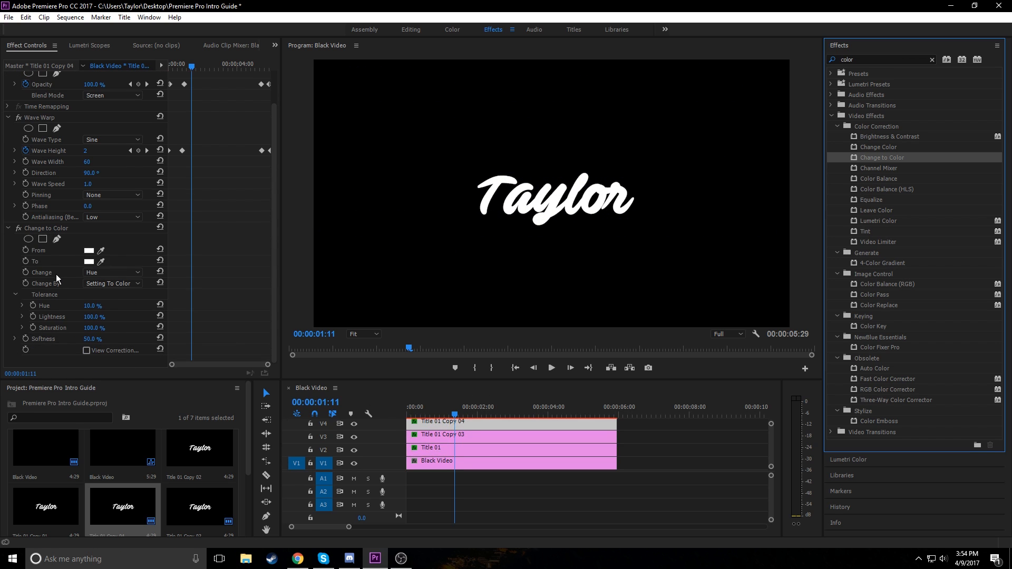
pyautogui.click(92, 262)
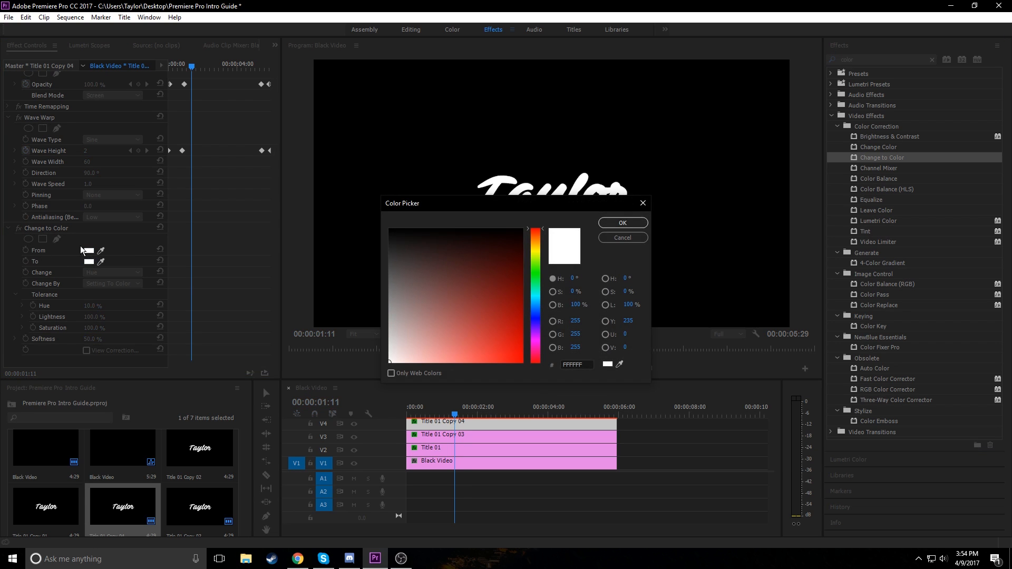
pyautogui.moveTo(496, 297); pyautogui.dragTo(589, 424)
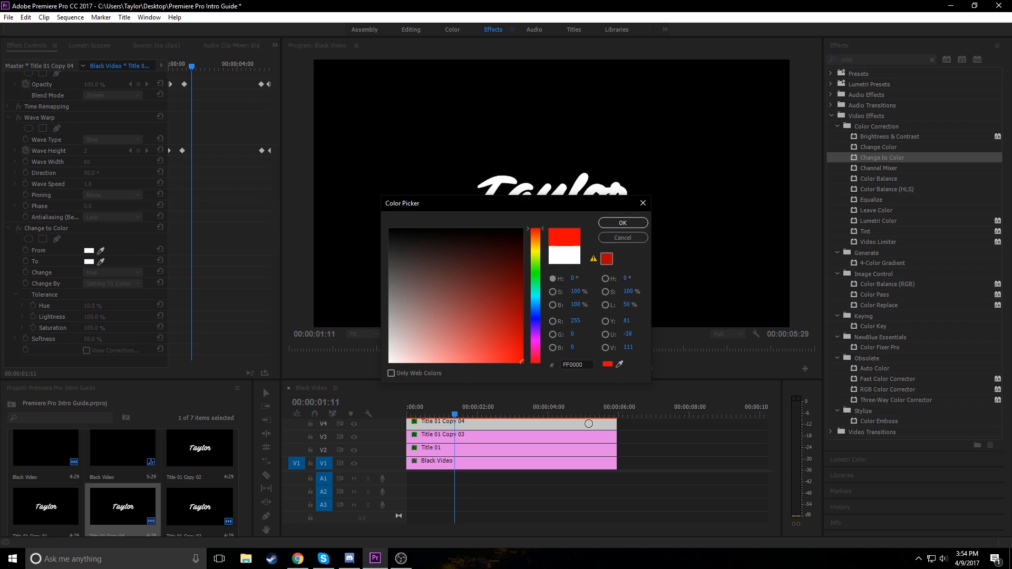
pyautogui.press('Return')
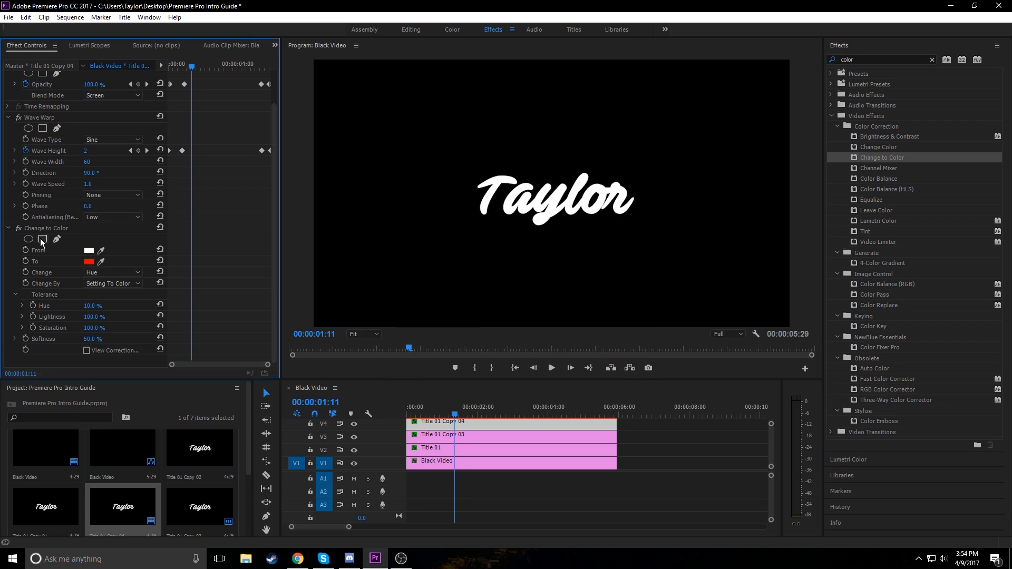
pyautogui.click(117, 273)
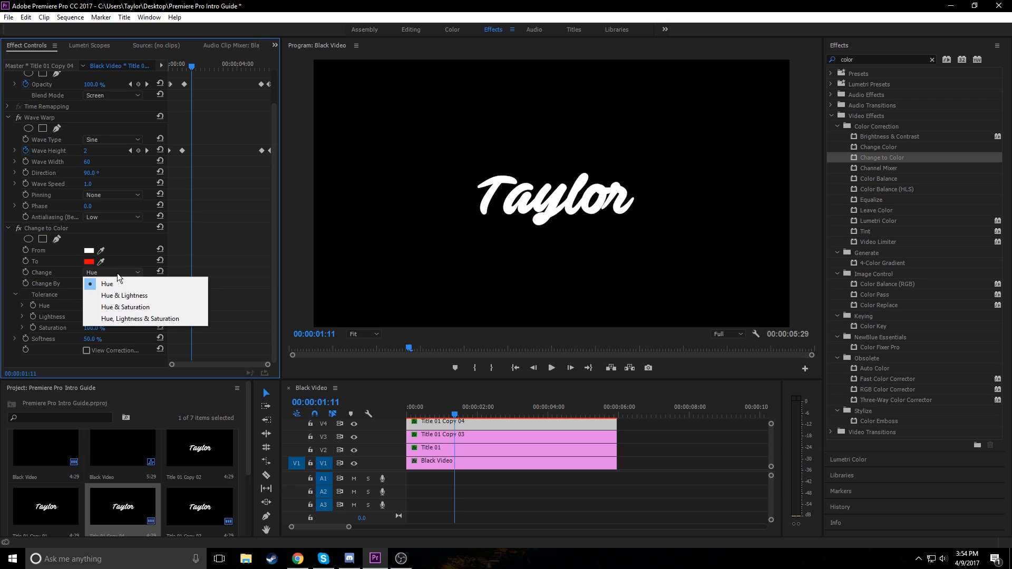
pyautogui.click(135, 319)
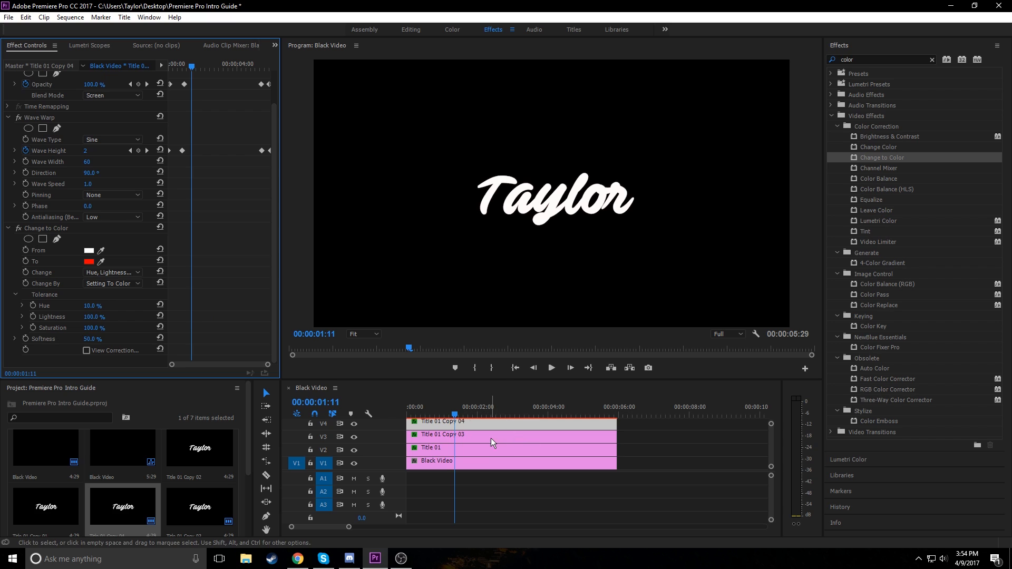
# Apply Change to Color to the V3 title copy, with green as the To colour and Hue, Lightness & Saturation changed.
pyautogui.click(492, 438)
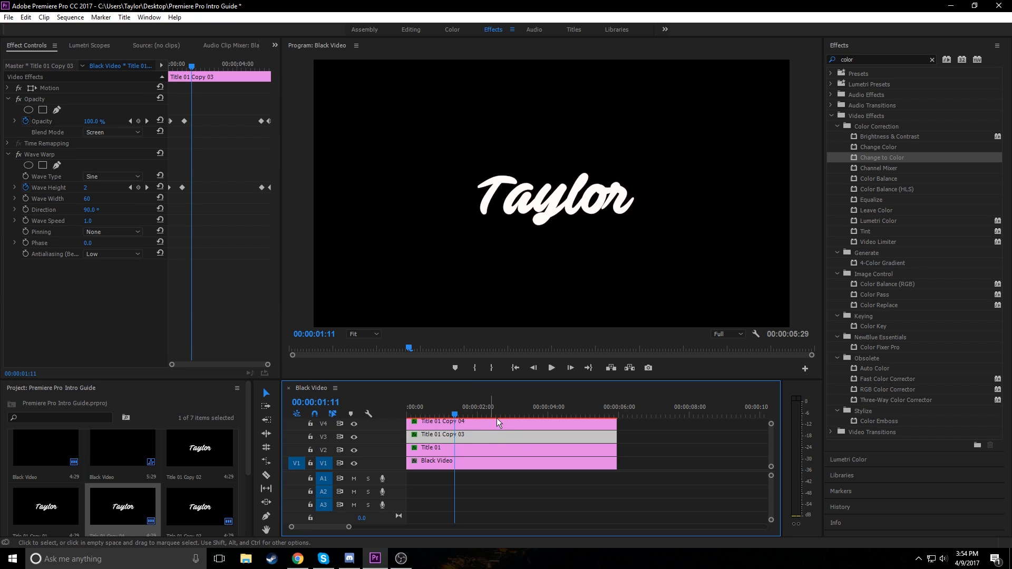
pyautogui.moveTo(877, 160); pyautogui.dragTo(113, 289)
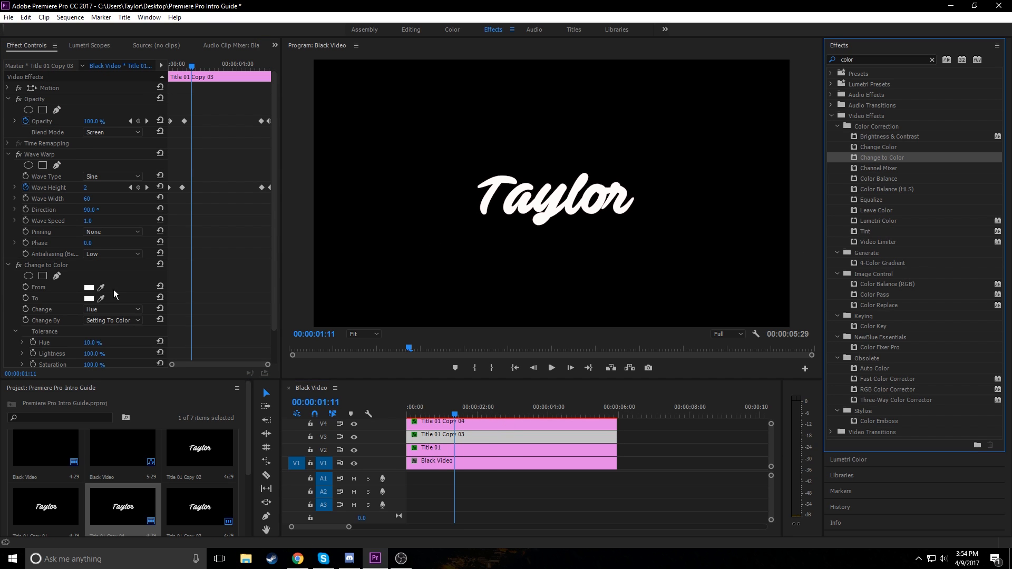
pyautogui.scroll(-2, 33, 309)
pyautogui.click(91, 262)
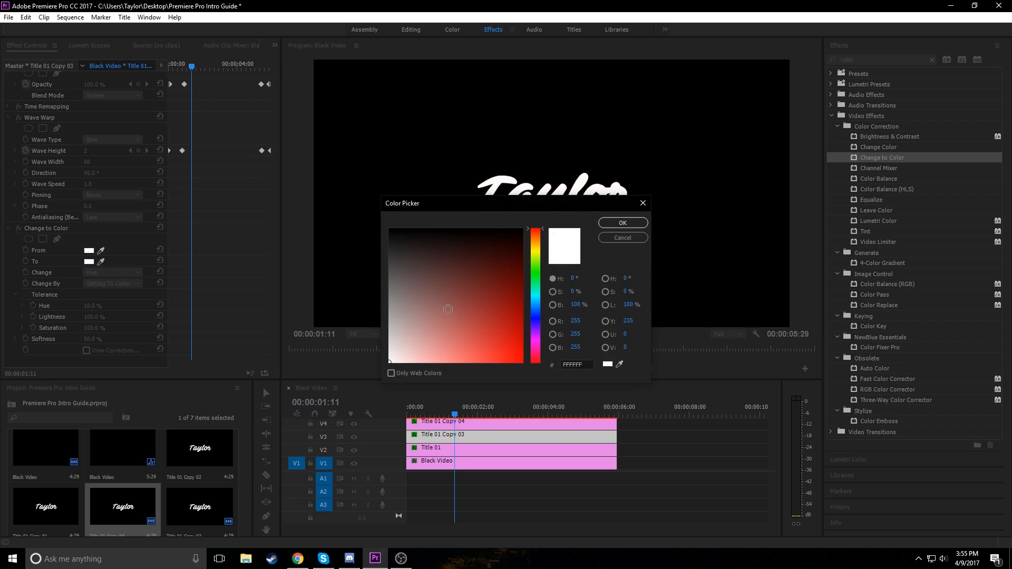
pyautogui.moveTo(497, 305); pyautogui.dragTo(523, 363)
pyautogui.click(535, 273)
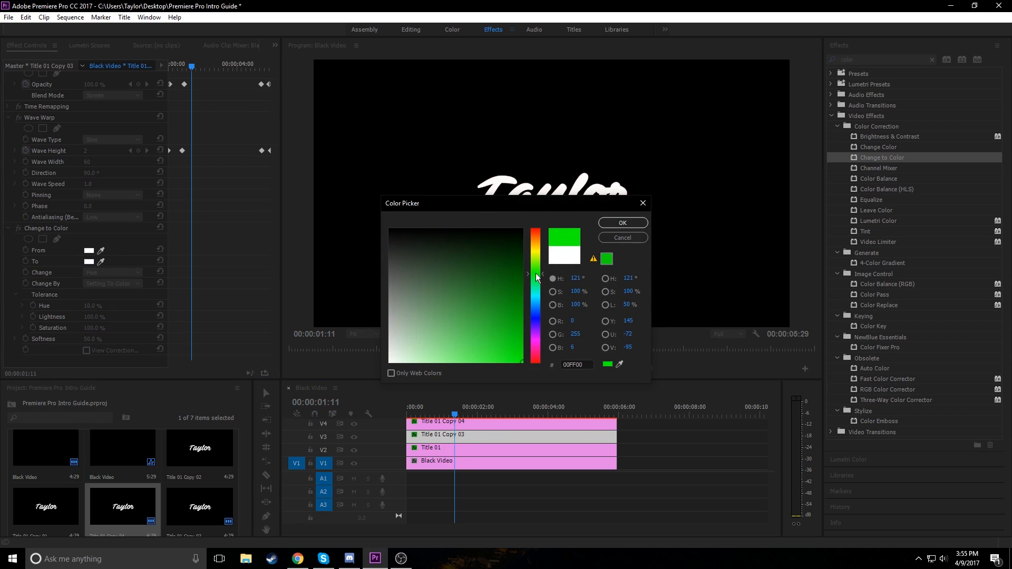
pyautogui.press('Return')
pyautogui.click(126, 272)
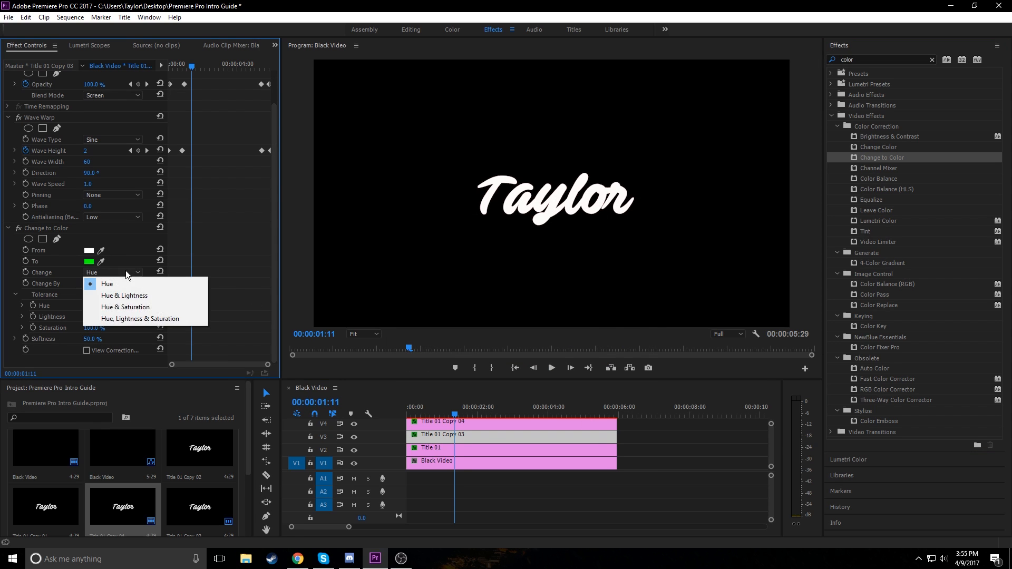
pyautogui.click(133, 319)
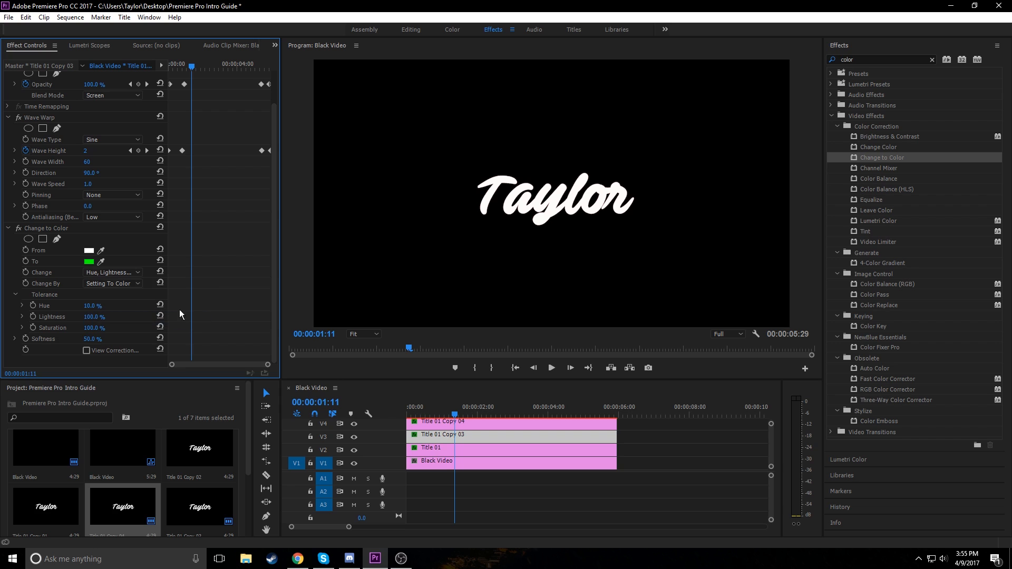
# Apply Change to Color to the V2 title, with blue as the To colour and Hue, Lightness & Saturation changed.
pyautogui.click(457, 451)
pyautogui.moveTo(878, 157); pyautogui.dragTo(85, 311)
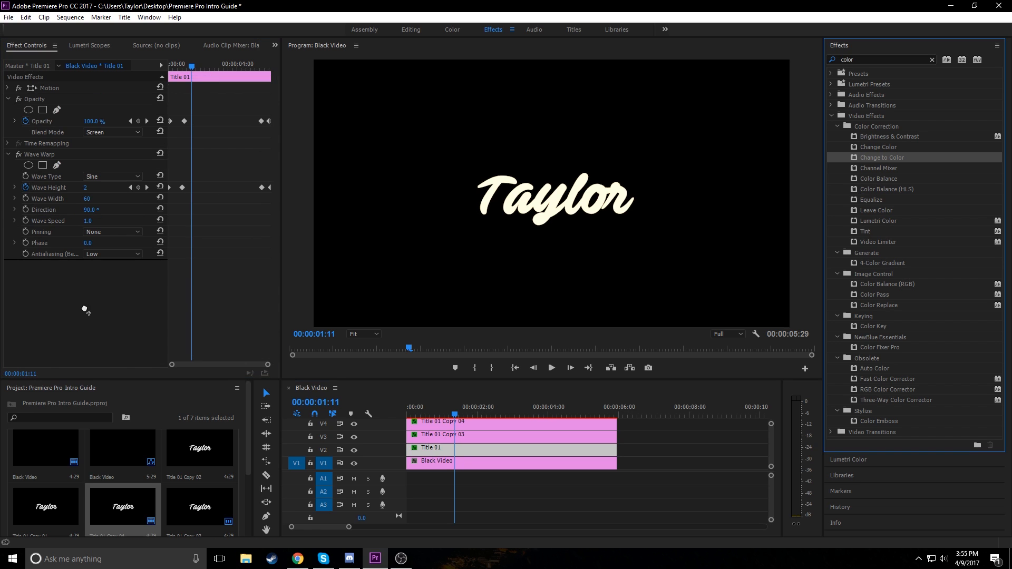
pyautogui.click(89, 299)
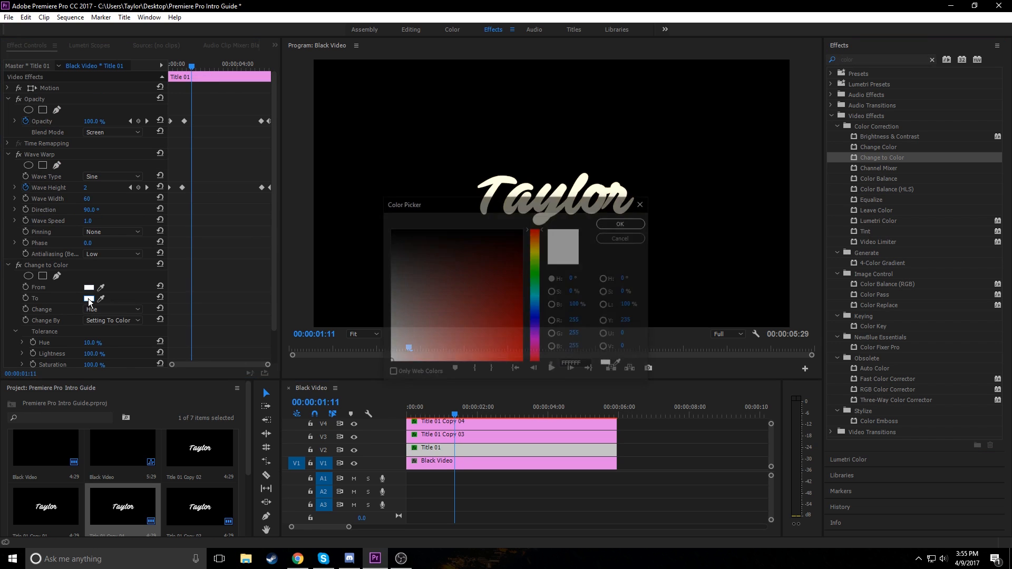
pyautogui.click(521, 360)
pyautogui.click(534, 317)
pyautogui.press('Return')
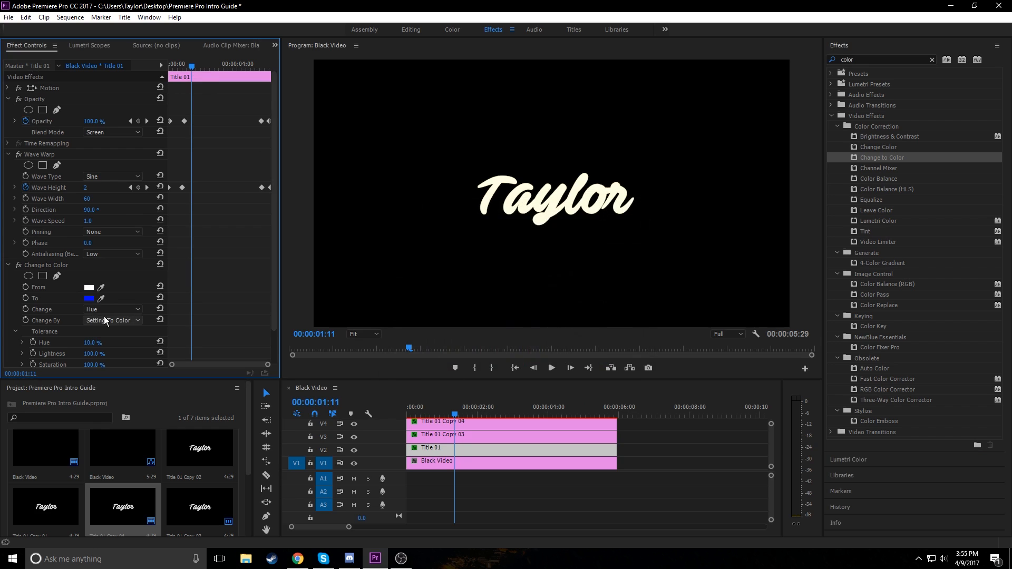
pyautogui.click(111, 310)
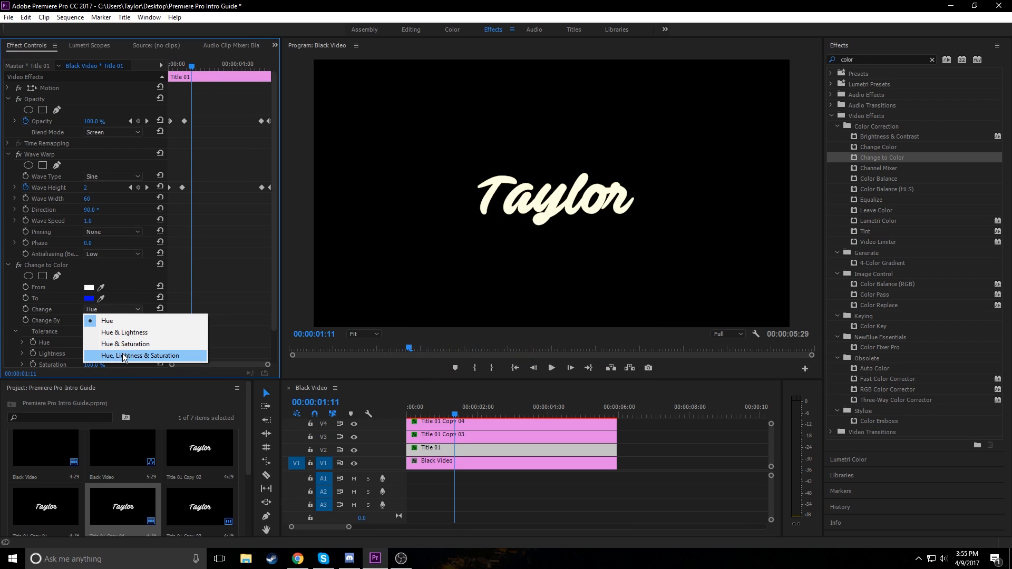
pyautogui.click(123, 356)
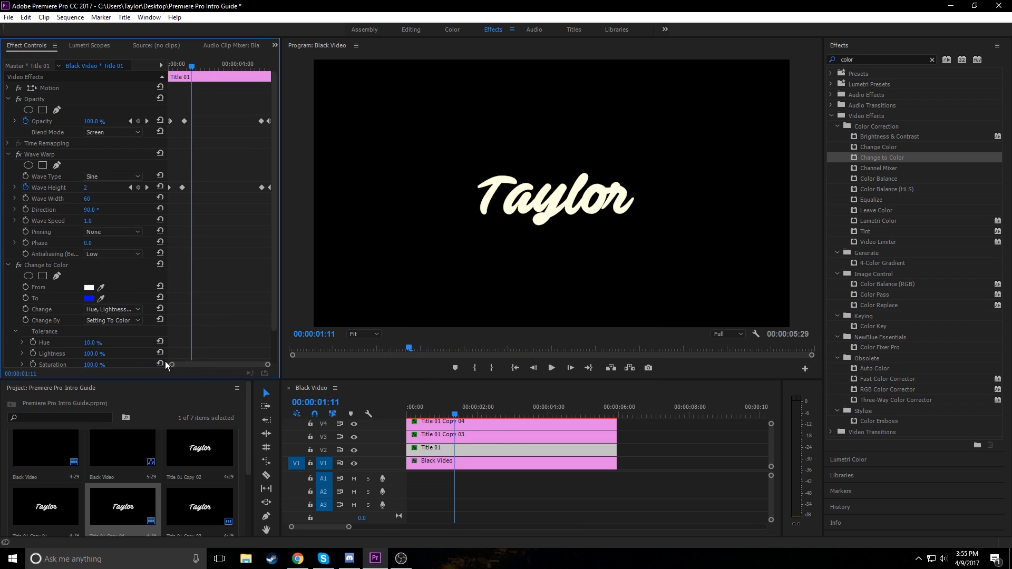
# Scrub through the title's opening and set the V3 copy's Wave Width to 65.
pyautogui.click(433, 413)
pyautogui.moveTo(433, 414); pyautogui.dragTo(469, 411)
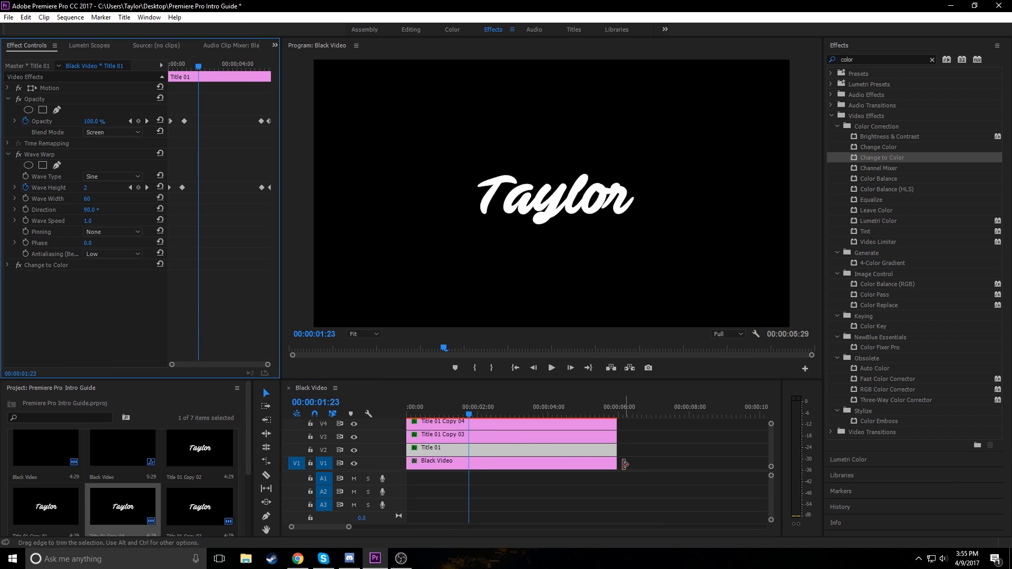
pyautogui.click(520, 439)
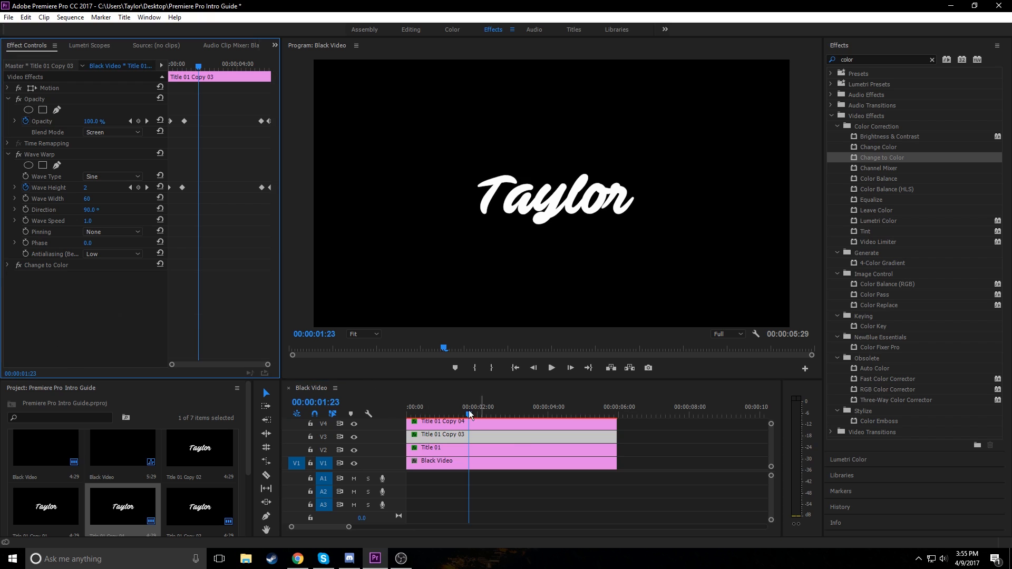
pyautogui.click(489, 423)
pyautogui.click(8, 265)
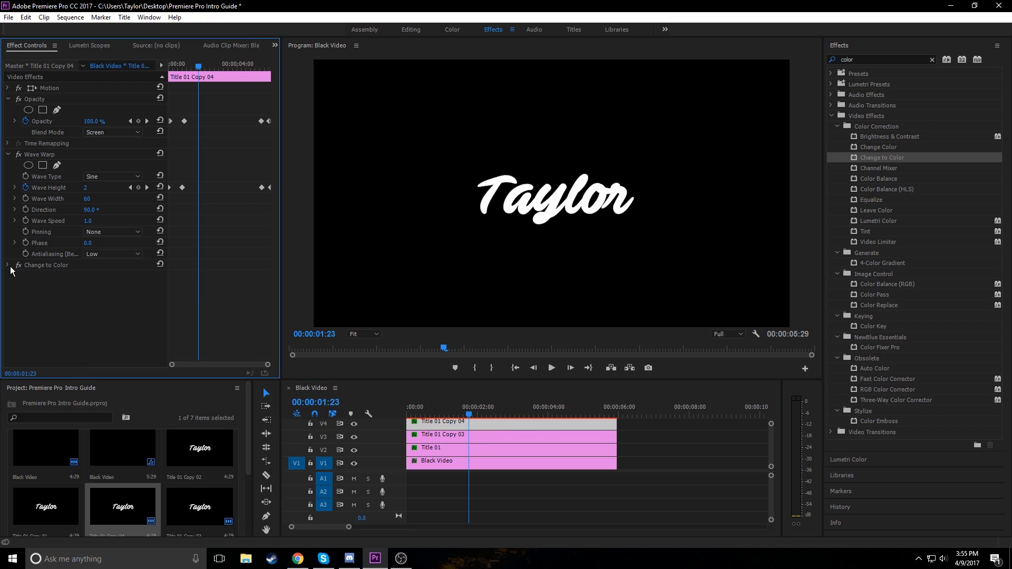
pyautogui.click(97, 196)
pyautogui.click(477, 441)
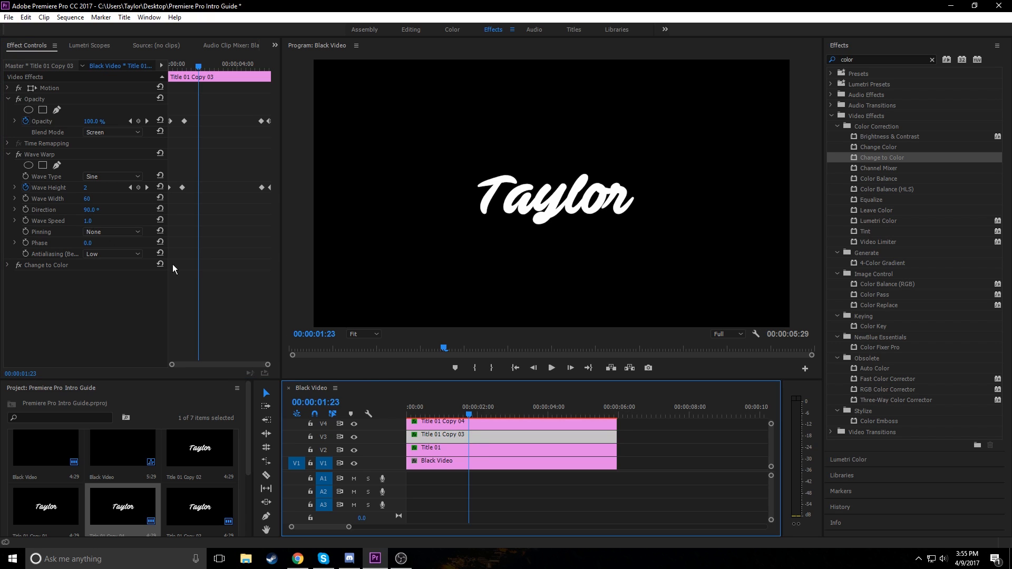
pyautogui.click(90, 199)
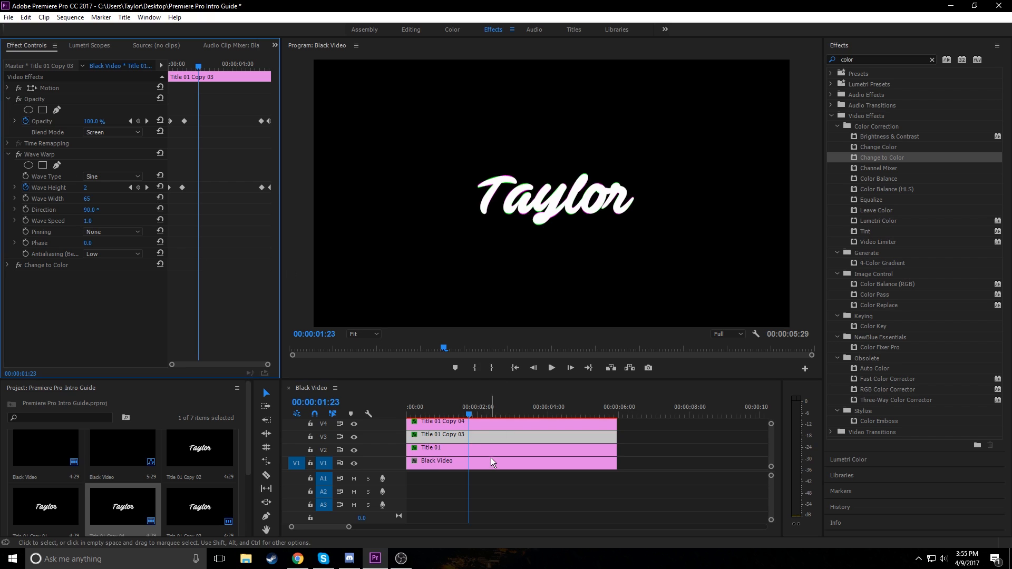
# Set the V2 title's Wave Width to 70 and scrub to 00:00:02:12 to preview the colour separation.
pyautogui.click(489, 452)
pyautogui.click(89, 199)
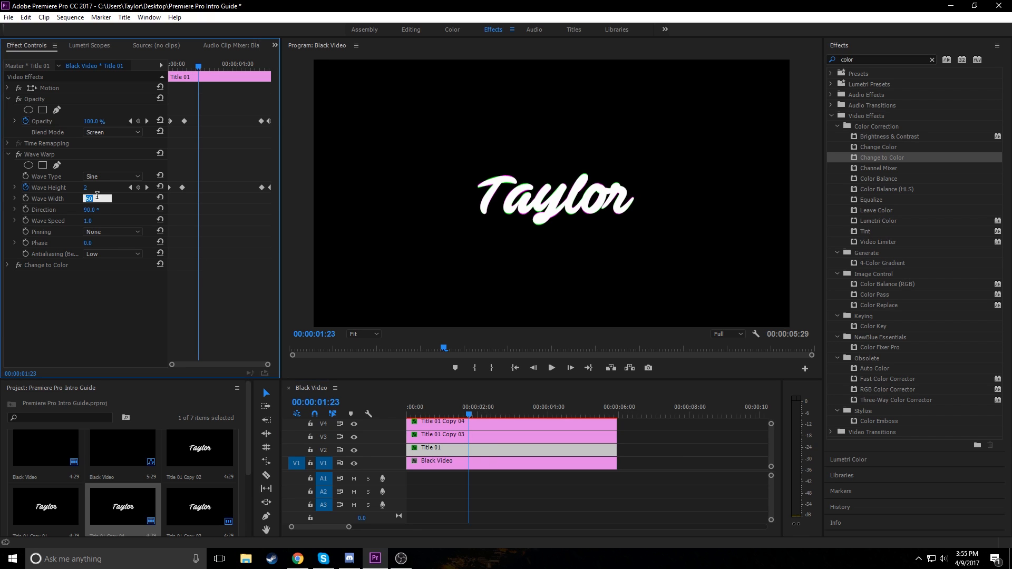
pyautogui.write('70')
pyautogui.press('Return')
pyautogui.moveTo(469, 414); pyautogui.dragTo(493, 409)
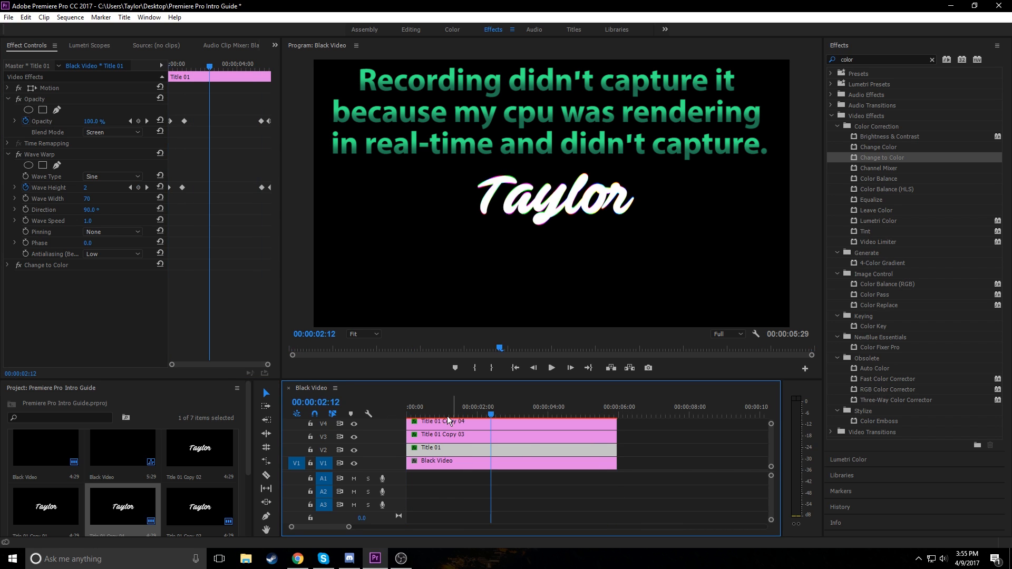
# Set Wave Width to 70 on the V3 copy and 80 on the V2 title, and play back from 00:00:01:04.
pyautogui.click(526, 437)
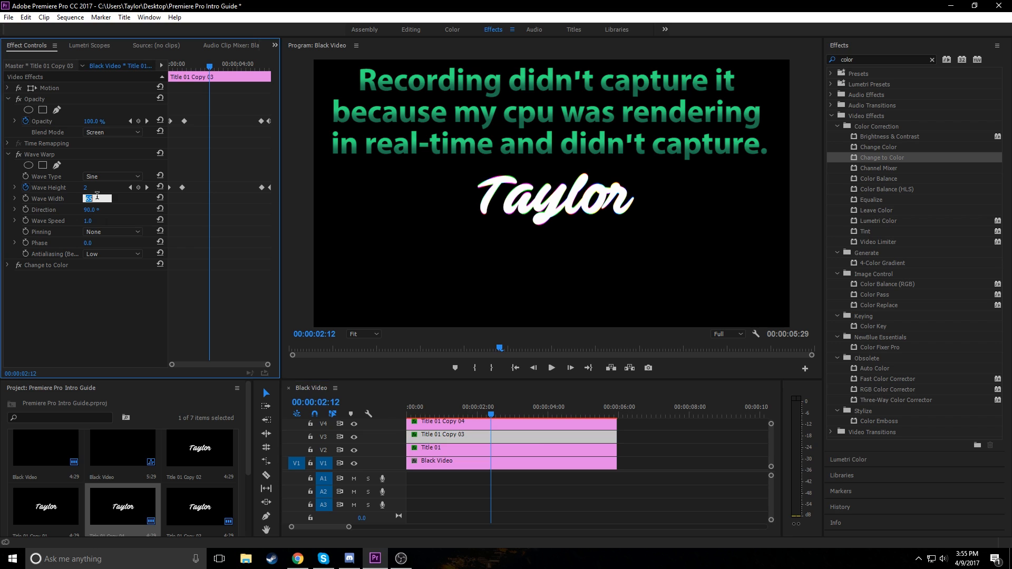
pyautogui.moveTo(92, 202); pyautogui.dragTo(98, 199)
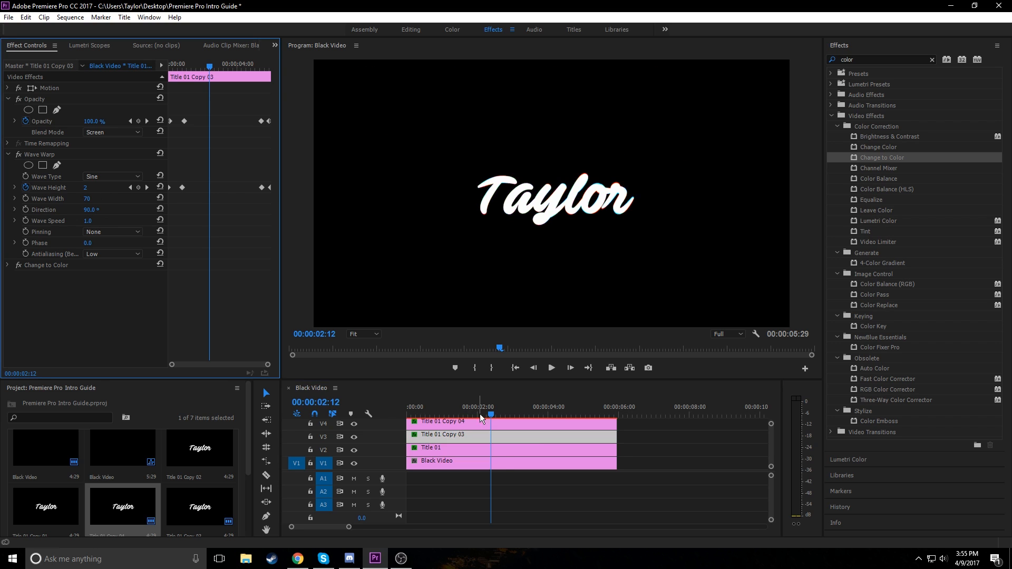
pyautogui.click(502, 454)
pyautogui.click(93, 199)
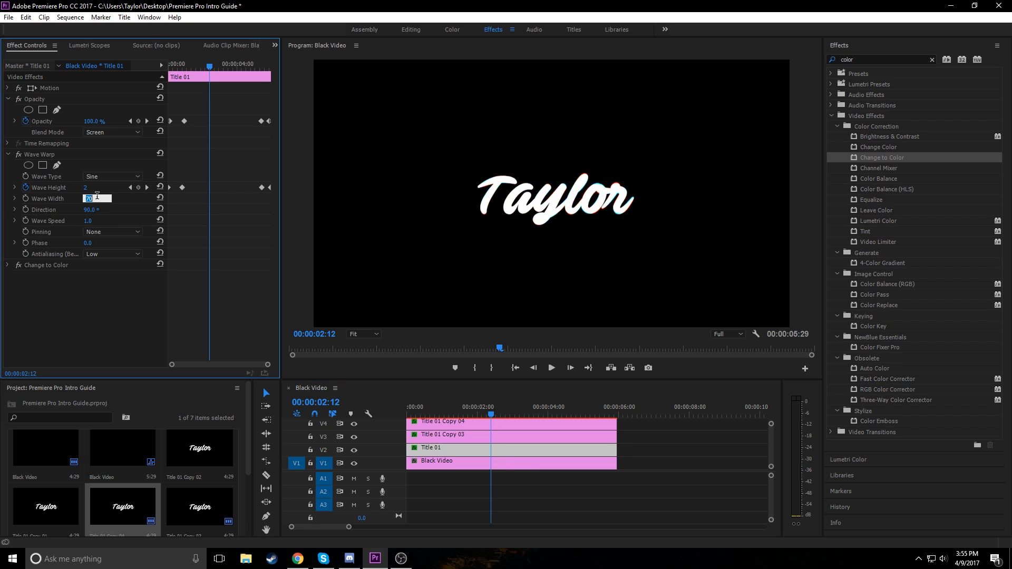
pyautogui.write('80')
pyautogui.press('Return')
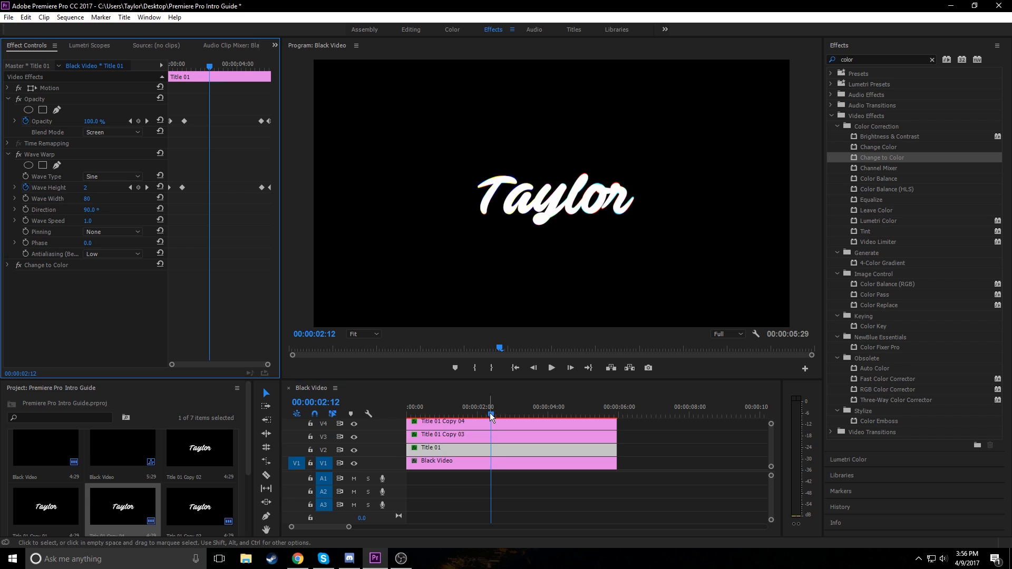
pyautogui.moveTo(490, 413); pyautogui.dragTo(447, 415)
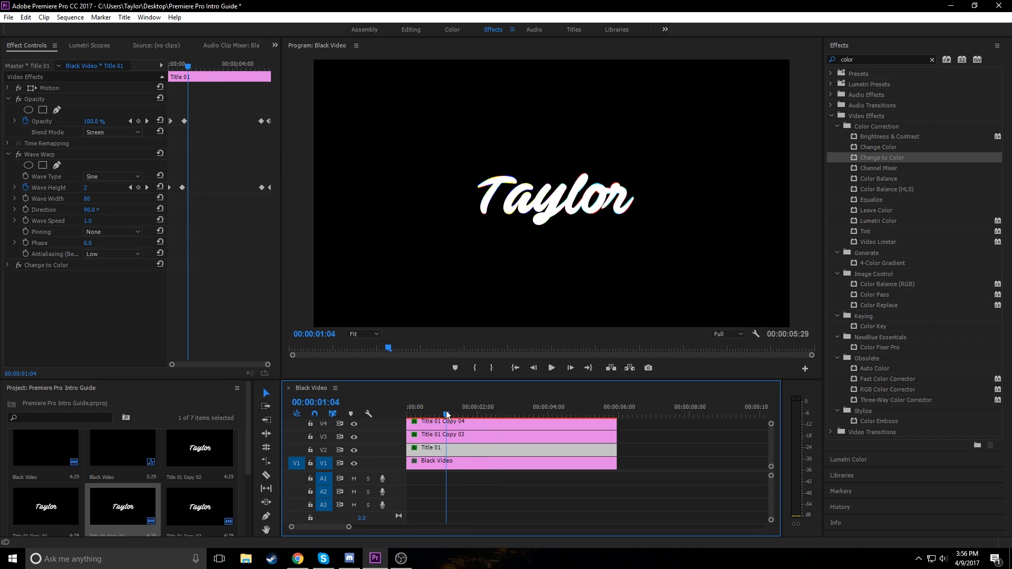
pyautogui.press('space')
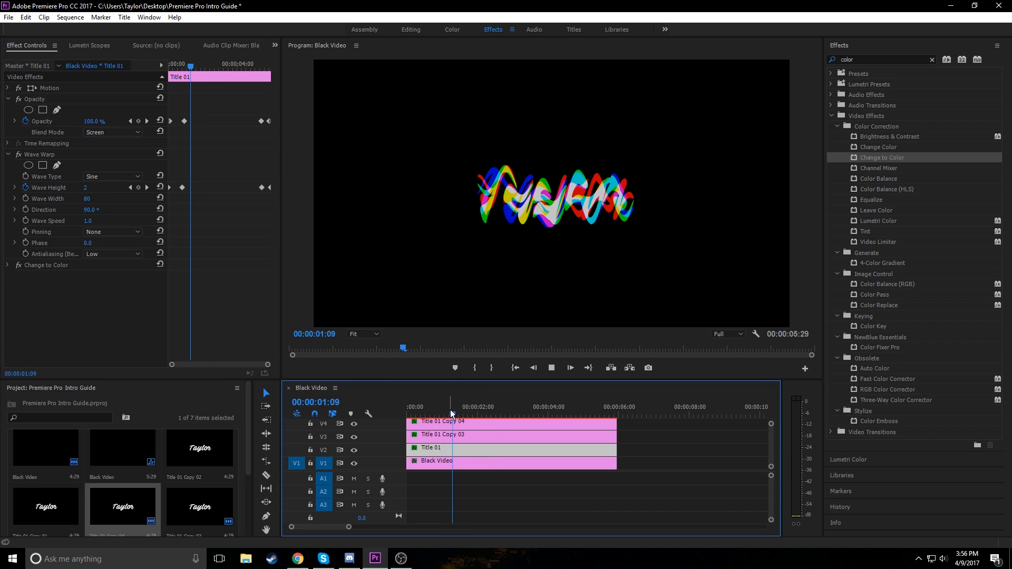
pyautogui.press('space')
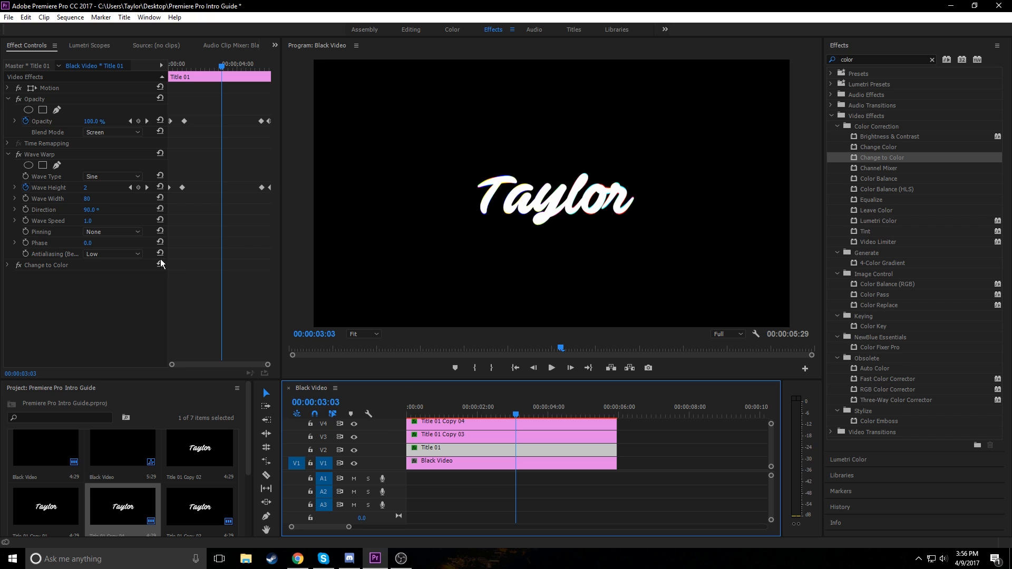
# Set the V2 title's Wave Height keyframes at 00:00:00:25 and 00:00:05:14 to 4.
pyautogui.click(493, 437)
pyautogui.click(493, 425)
pyautogui.click(489, 452)
pyautogui.click(130, 188)
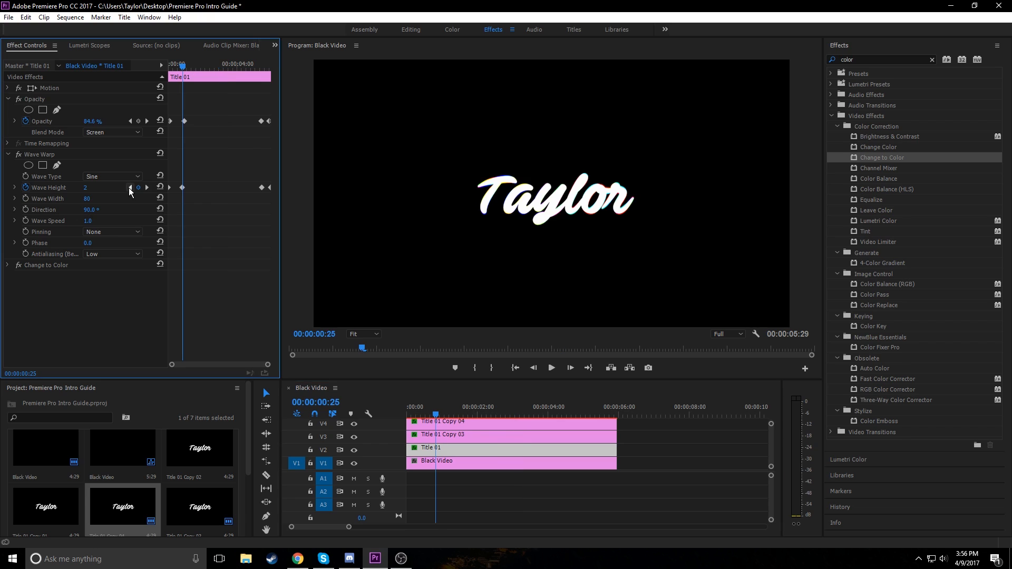
pyautogui.click(130, 188)
pyautogui.click(83, 189)
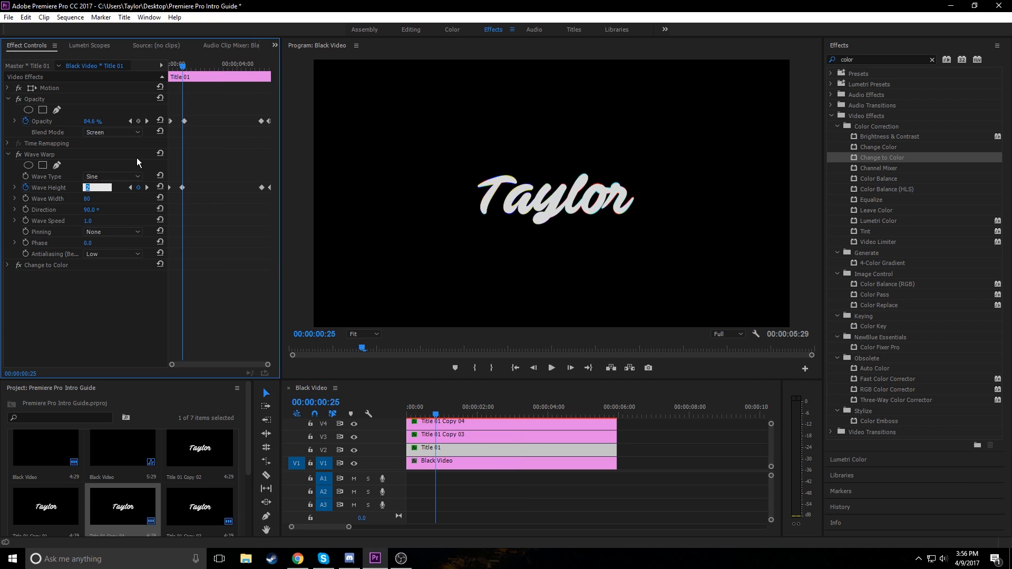
pyautogui.write('4')
pyautogui.press('Return')
pyautogui.click(147, 188)
pyautogui.click(97, 185)
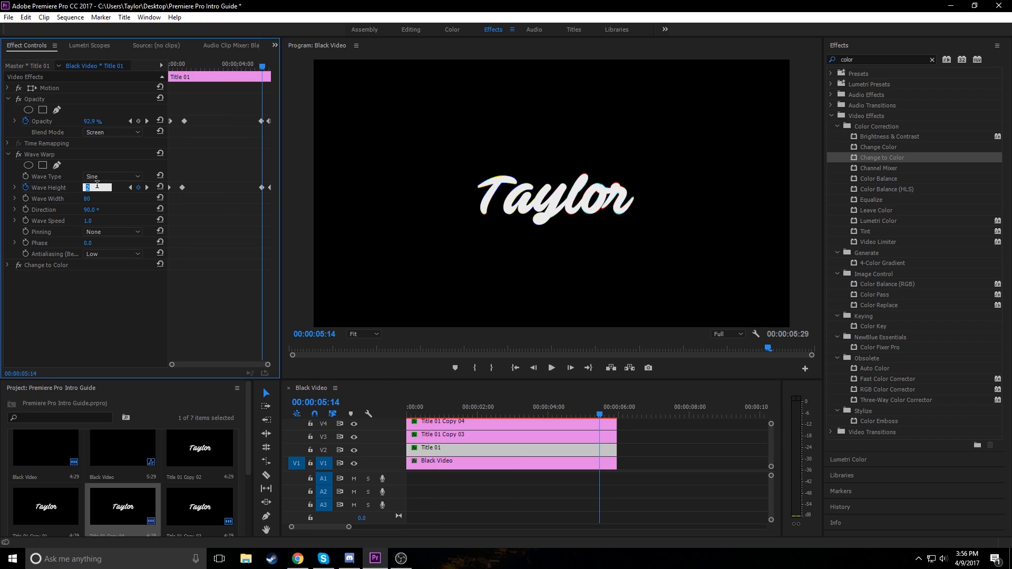
pyautogui.write('4')
pyautogui.press('Return')
# Set the V3 copy's Wave Height keyframes at 00:00:05:14 and 00:00:00:25 to 4.
pyautogui.click(479, 441)
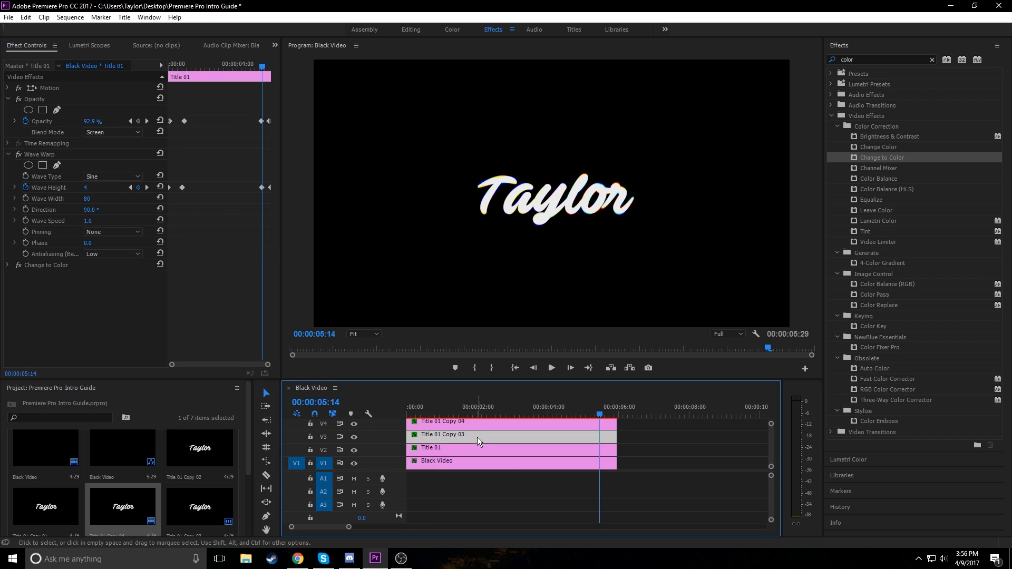
pyautogui.click(85, 188)
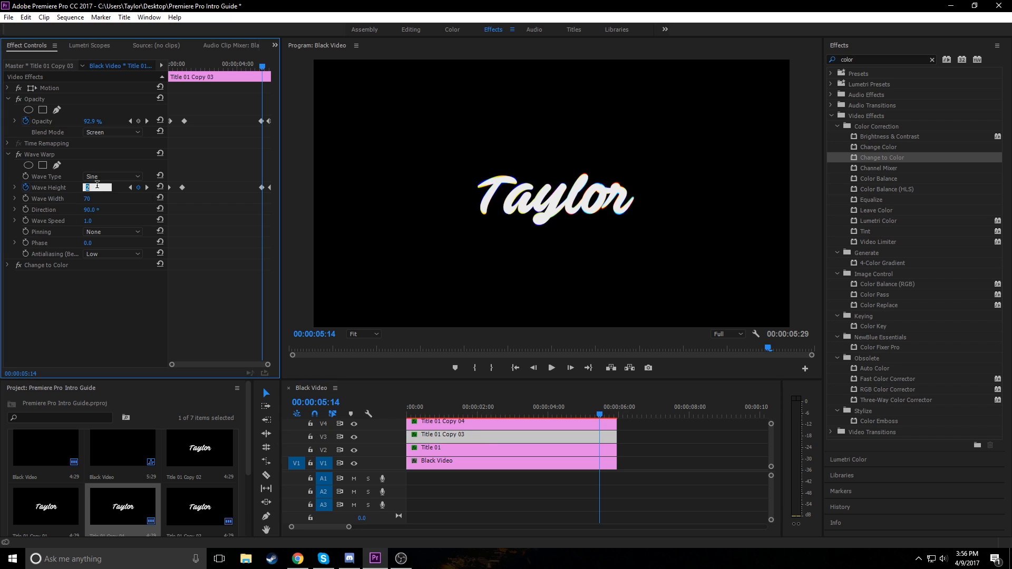
pyautogui.write('4')
pyautogui.press('Return')
pyautogui.click(130, 188)
# Set the V4 copy's Wave Height keyframes at 00:00:00:25 and 00:00:05:14 to 4.
pyautogui.click(480, 421)
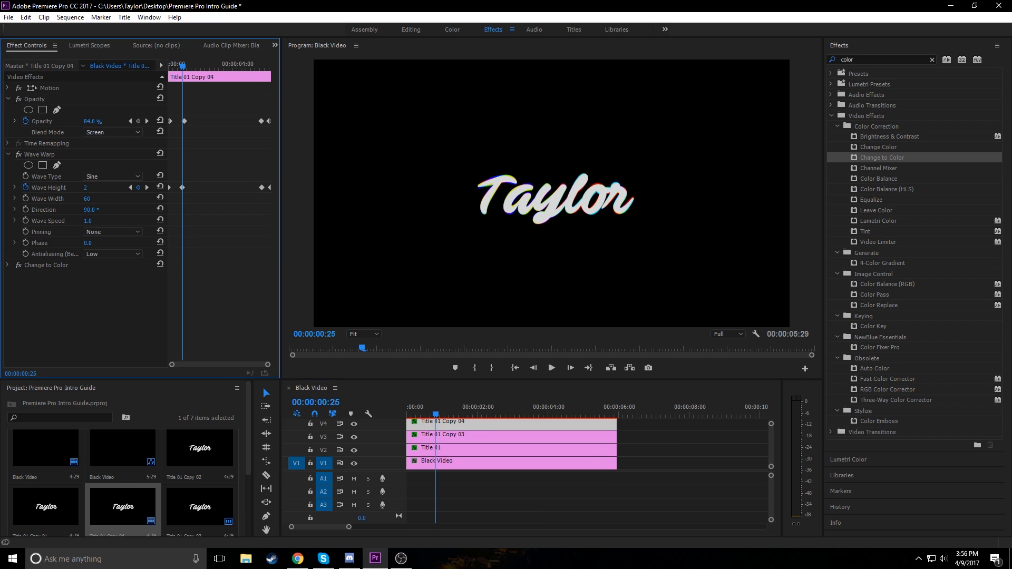
pyautogui.click(85, 188)
pyautogui.write('4')
pyautogui.press('Return')
pyautogui.click(147, 188)
pyautogui.click(85, 188)
pyautogui.write('4')
pyautogui.press('Return')
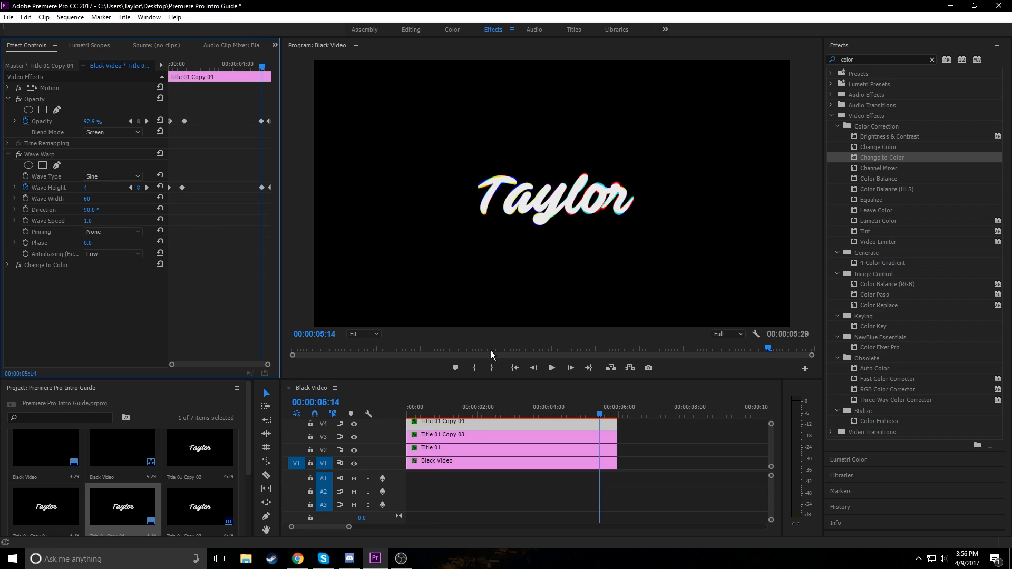
# Preview the intro from its start and compare the effect settings of the V3, V2 and V4 titles at 00:00:01:16.
pyautogui.moveTo(471, 408); pyautogui.dragTo(293, 402)
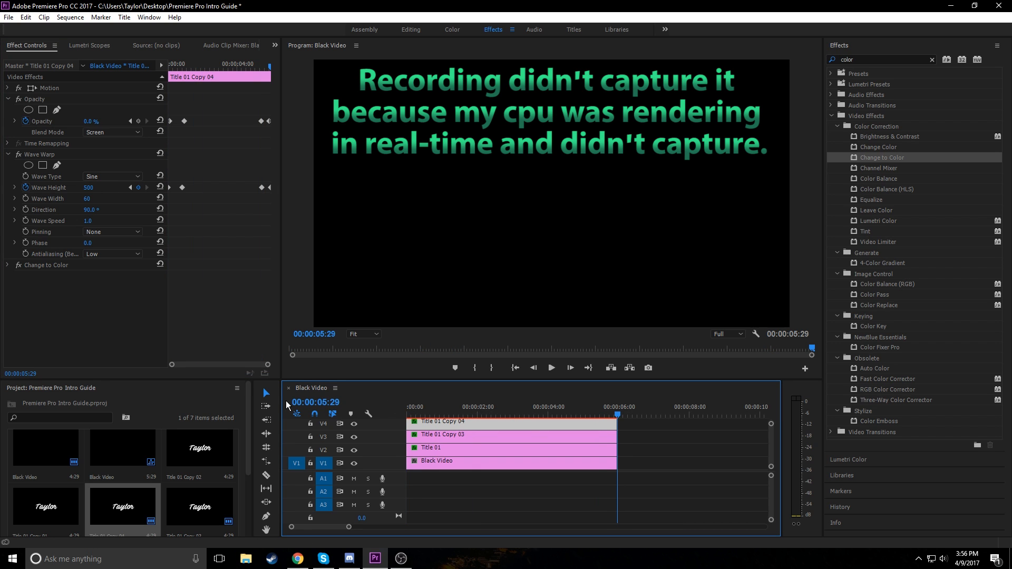
pyautogui.moveTo(535, 407); pyautogui.dragTo(463, 410)
pyautogui.click(500, 436)
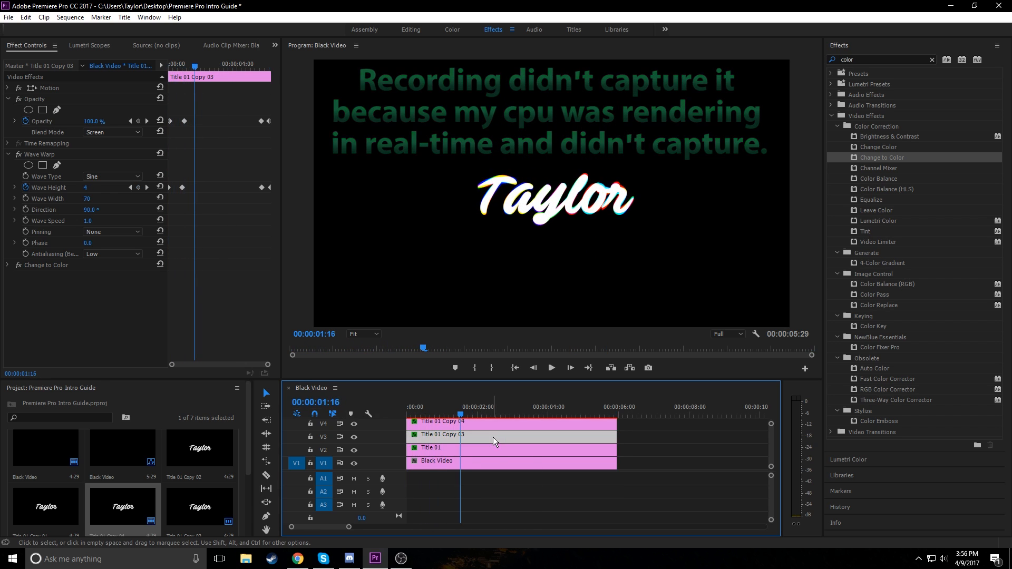
pyautogui.click(487, 454)
pyautogui.click(482, 461)
pyautogui.click(480, 451)
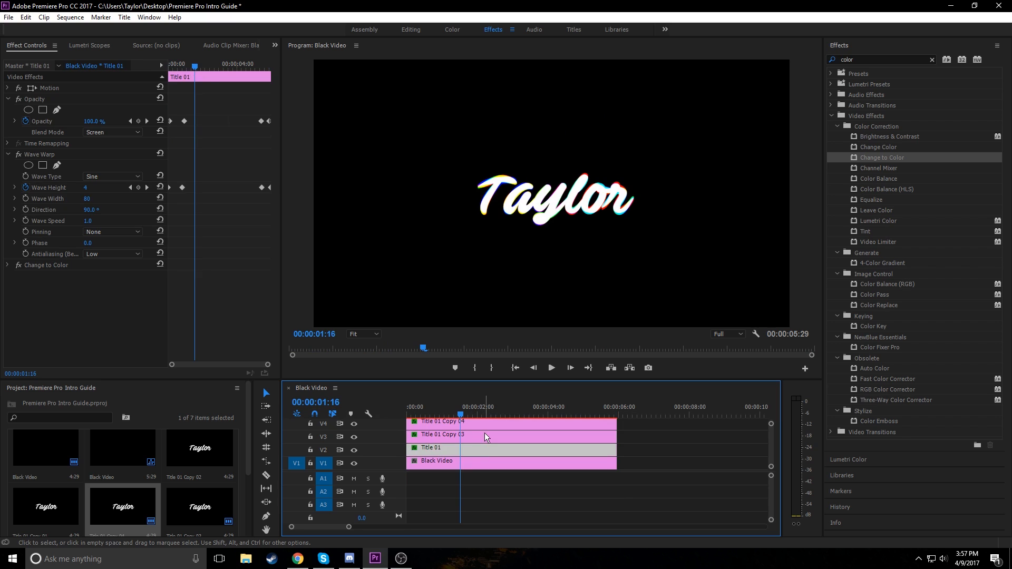
pyautogui.click(485, 434)
pyautogui.click(483, 425)
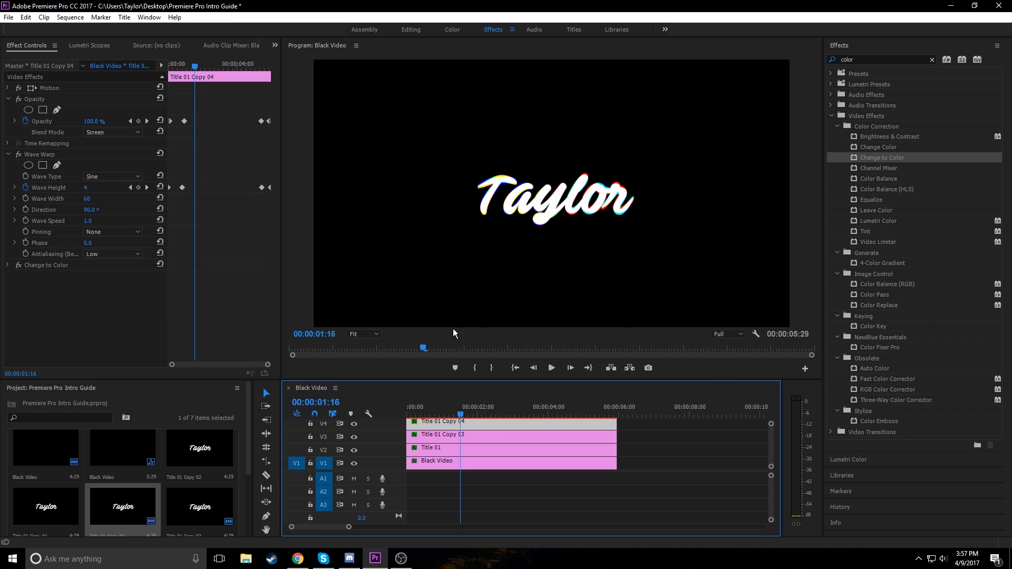
# Scrub forward to 00:00:03:18 and back to 00:00:03:04 to preview the title's colour separation.
pyautogui.moveTo(461, 413); pyautogui.dragTo(521, 407)
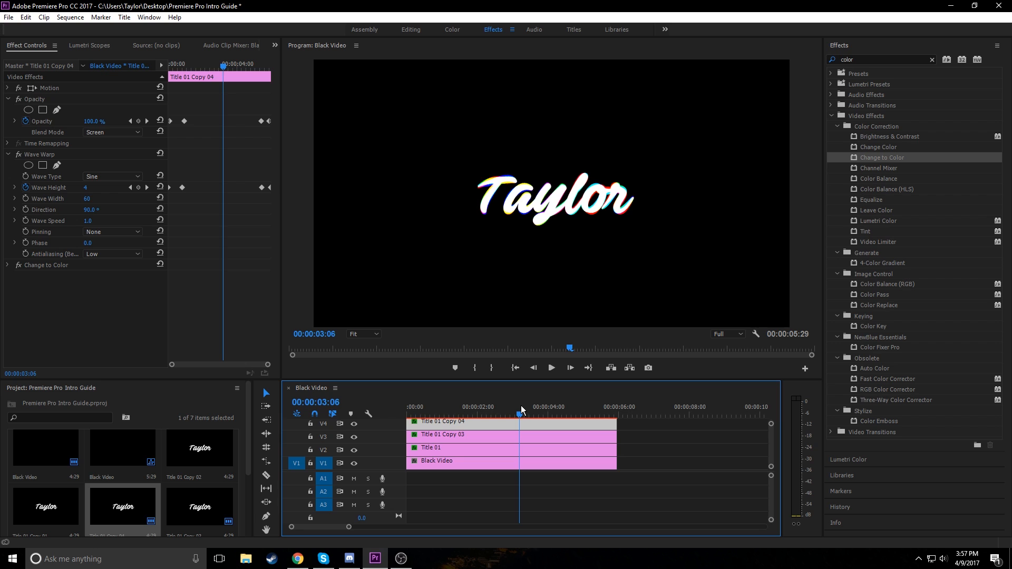
pyautogui.moveTo(521, 406)
pyautogui.mouseDown()
pyautogui.moveTo(597, 413)
pyautogui.moveTo(460, 394)
pyautogui.moveTo(552, 404)
pyautogui.moveTo(523, 403)
pyautogui.moveTo(535, 403)
pyautogui.mouseUp()
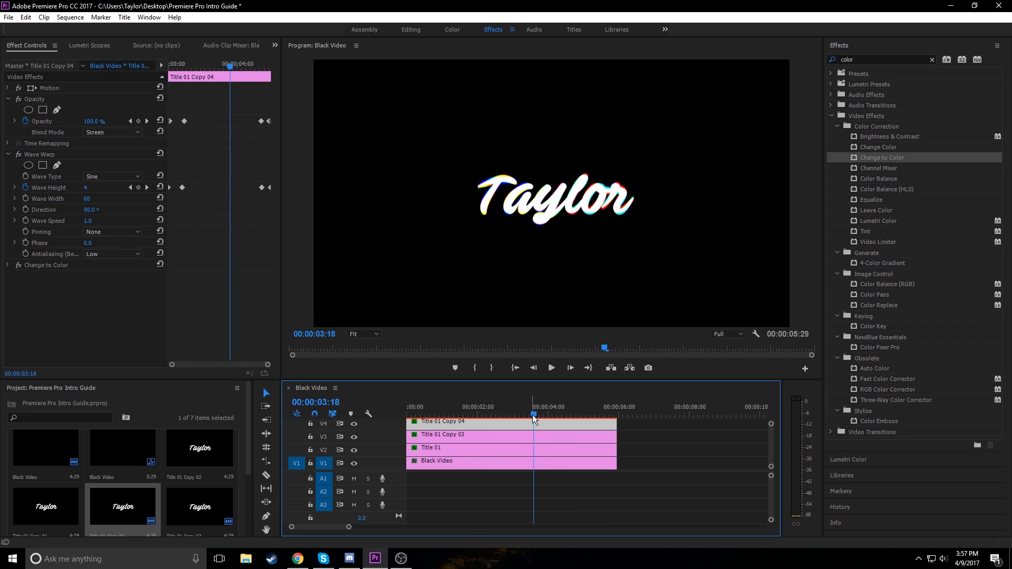
pyautogui.moveTo(533, 416)
pyautogui.mouseDown()
pyautogui.moveTo(609, 404)
pyautogui.moveTo(517, 411)
pyautogui.mouseUp()
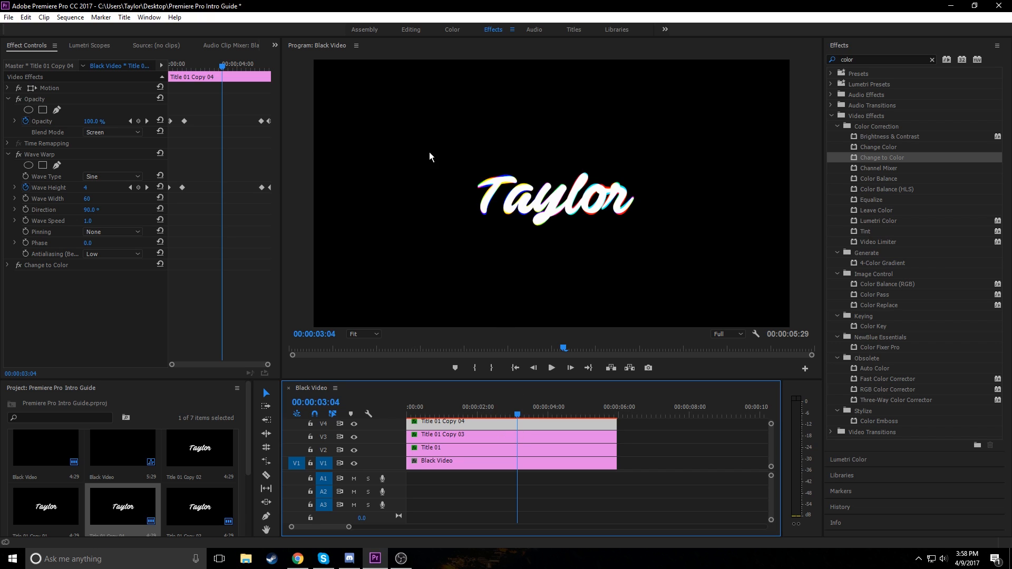
# Look through the V4 copy's opacity blend modes without choosing one, and deselect the clip.
pyautogui.click(113, 133)
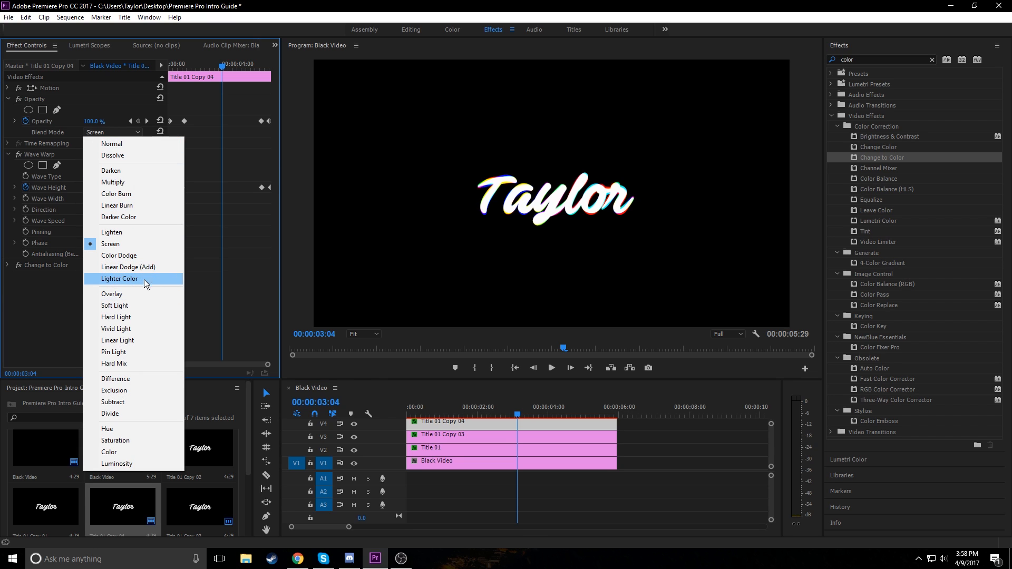
pyautogui.click(644, 447)
pyautogui.moveTo(656, 479)
pyautogui.mouseDown()
pyautogui.moveTo(627, 421)
pyautogui.moveTo(648, 469)
pyautogui.mouseUp()
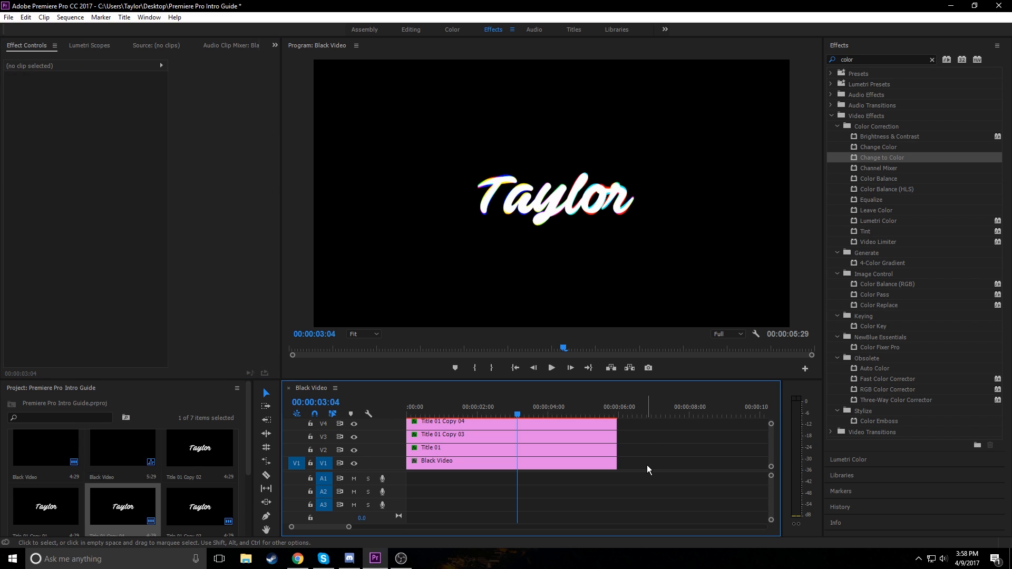